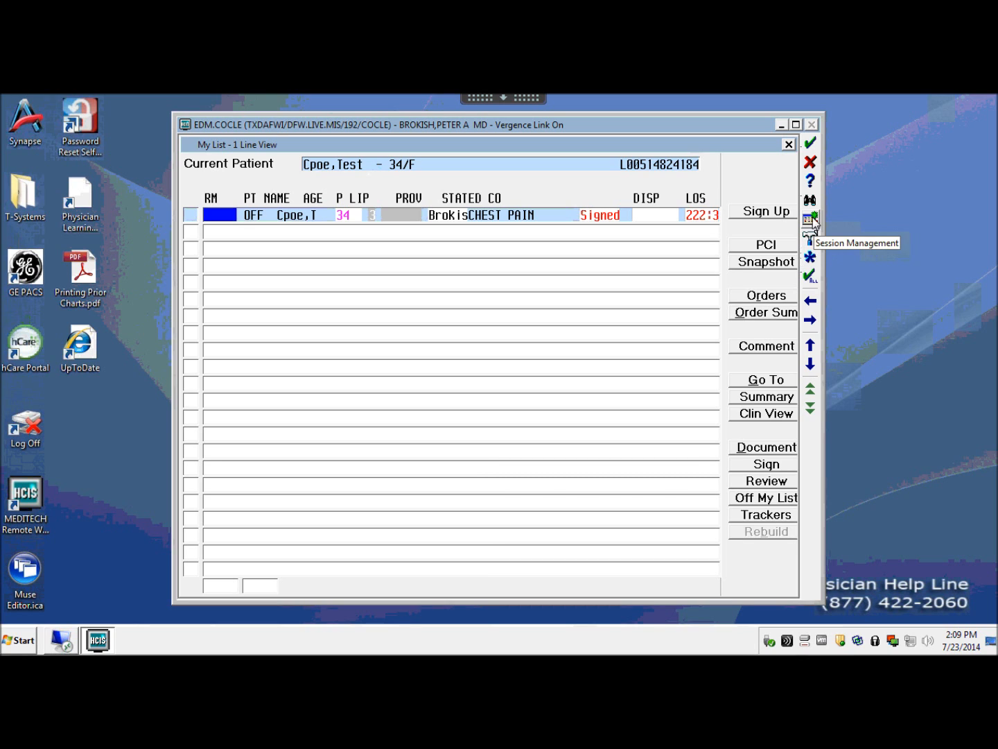
Step: Launch Discharge Patient (DC123) through the Magic Key Menu and switch to the Discharge 123 remote session
left_click(813, 217)
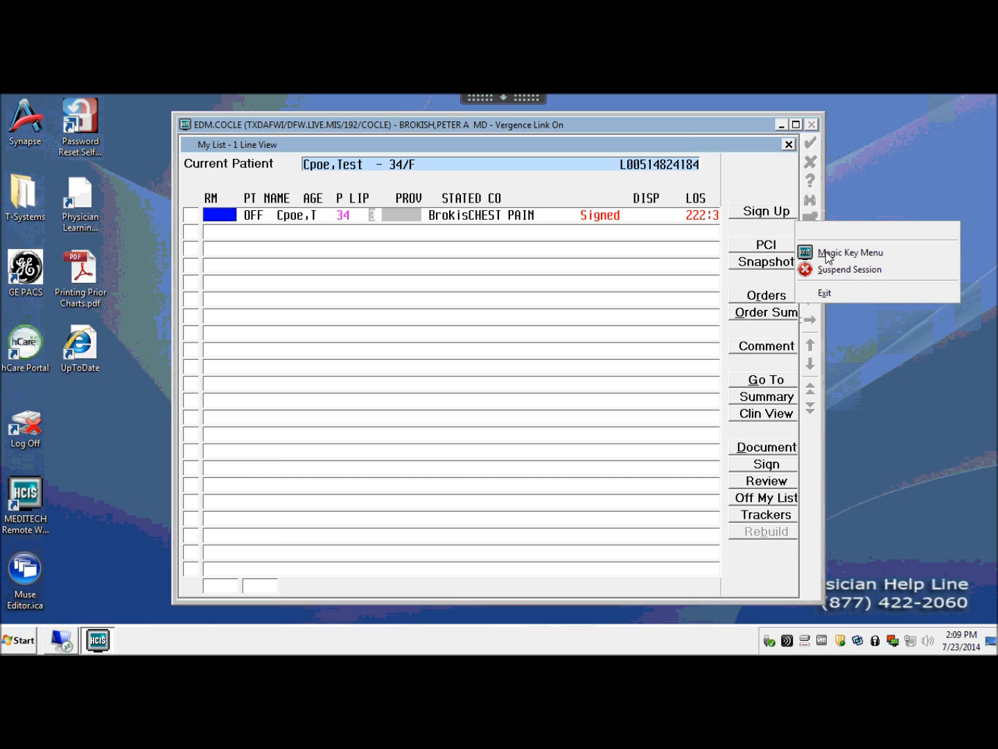
left_click(827, 254)
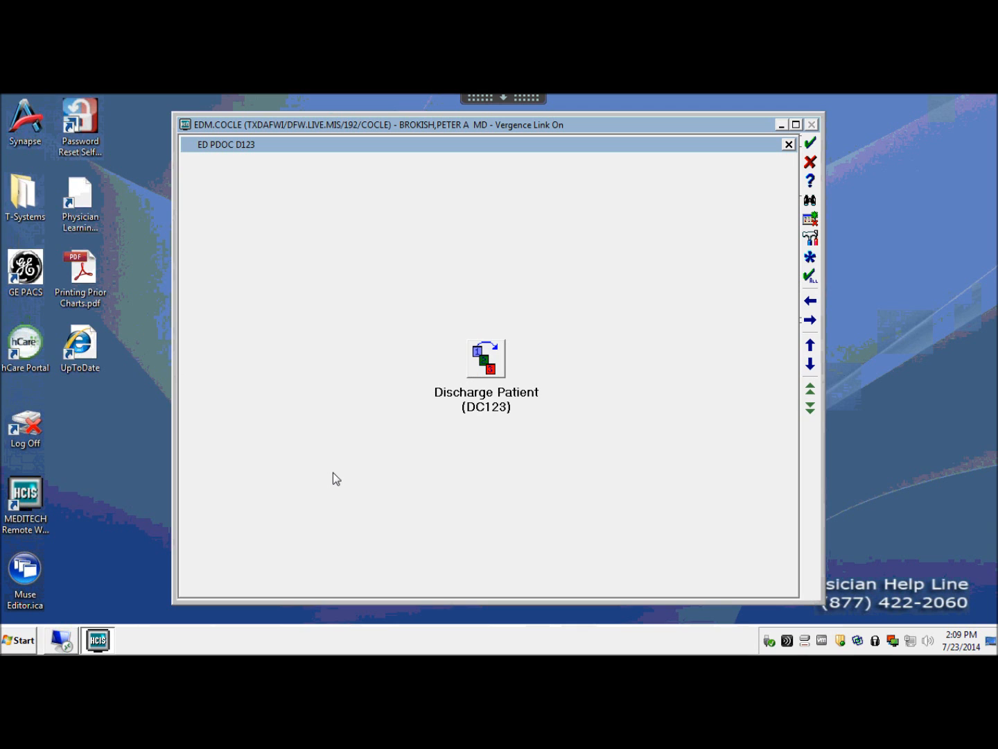
left_click(62, 640)
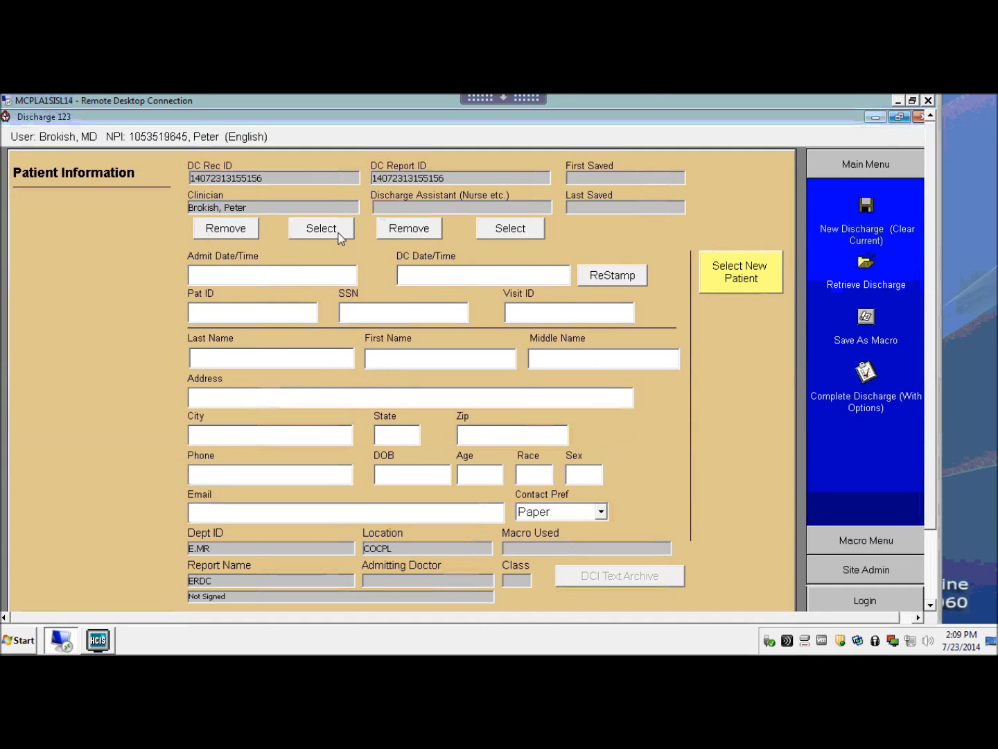
left_click_drag(930, 437, 930, 470)
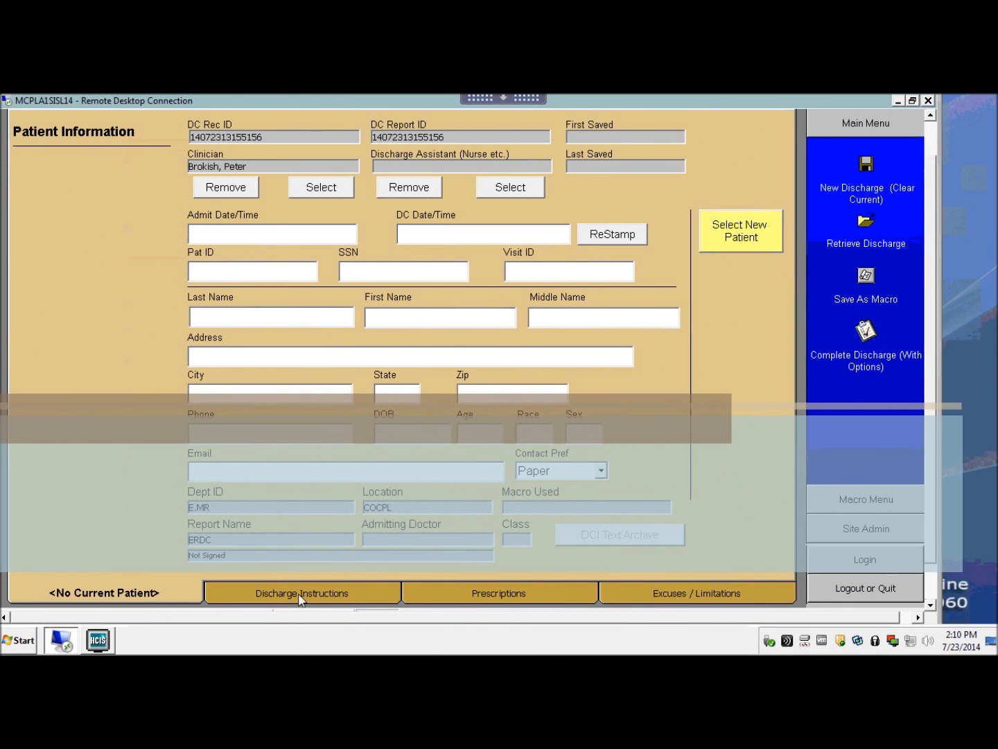
Step: In the discharge instructions, search the diagnoses for OTITIS and select Otitis Media (Adult)
left_click(301, 598)
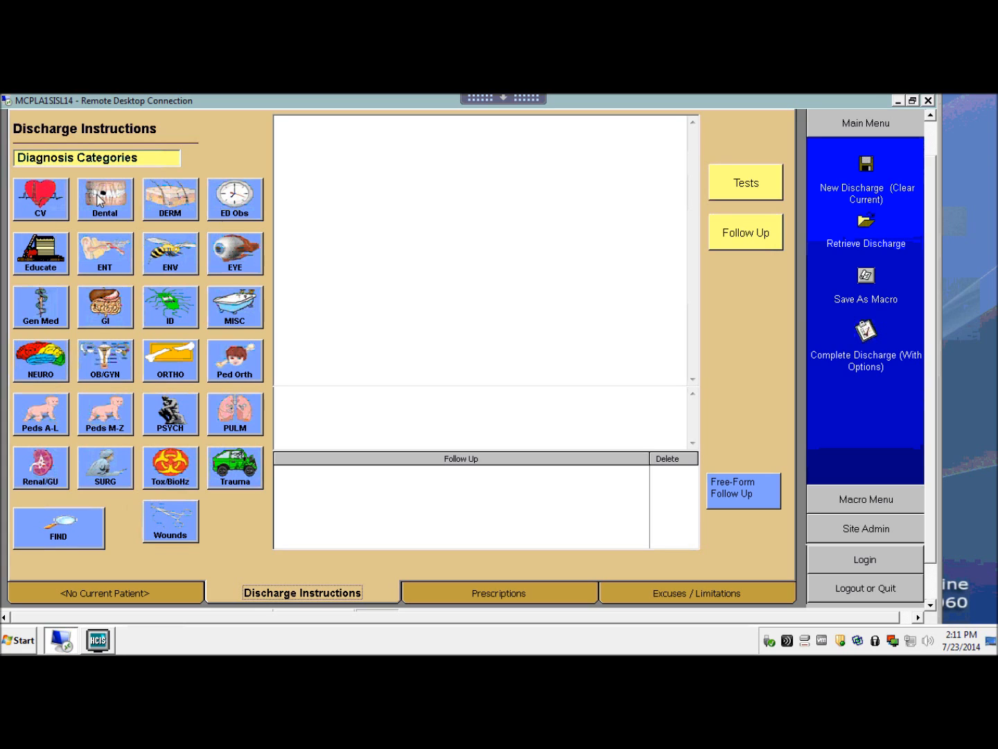
left_click(74, 534)
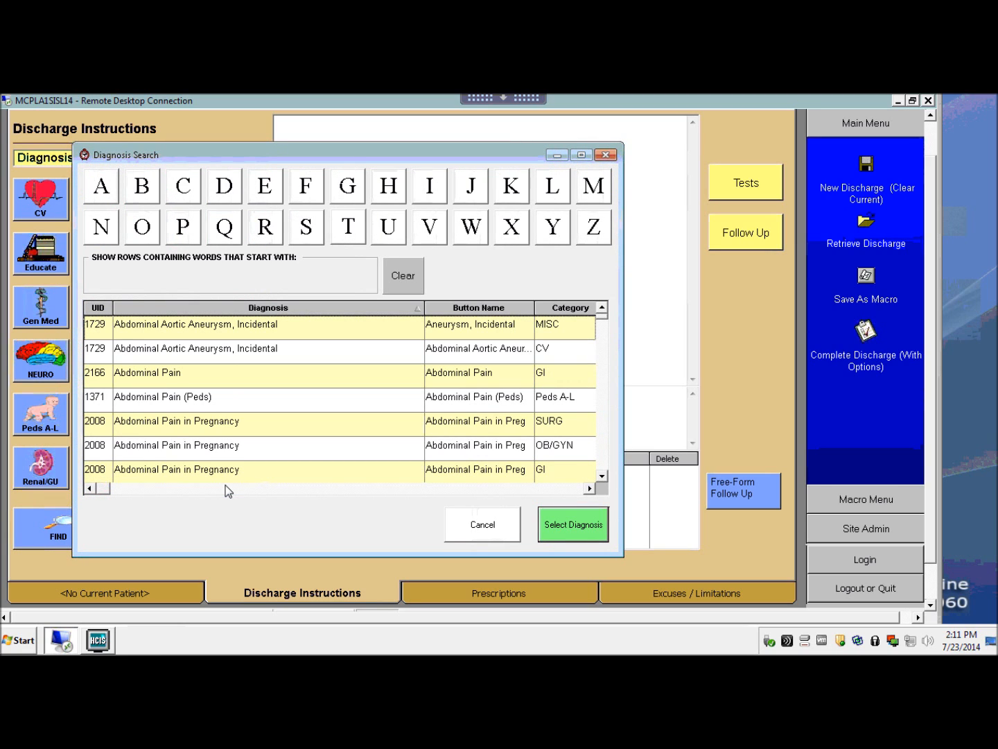
type("OTITIS")
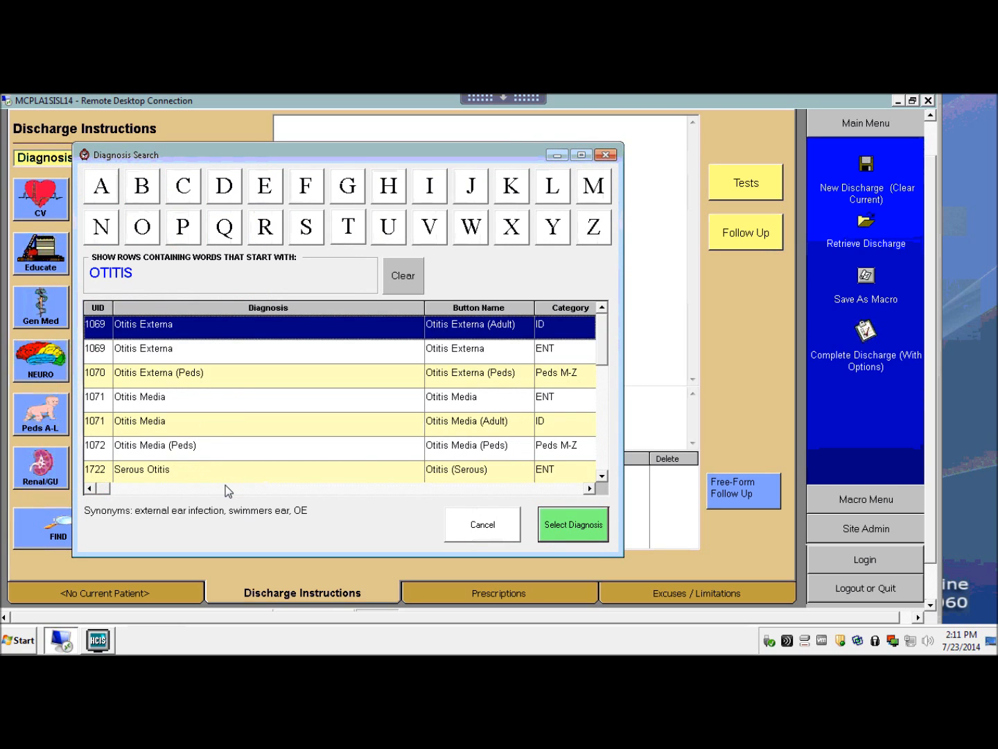
left_click(189, 424)
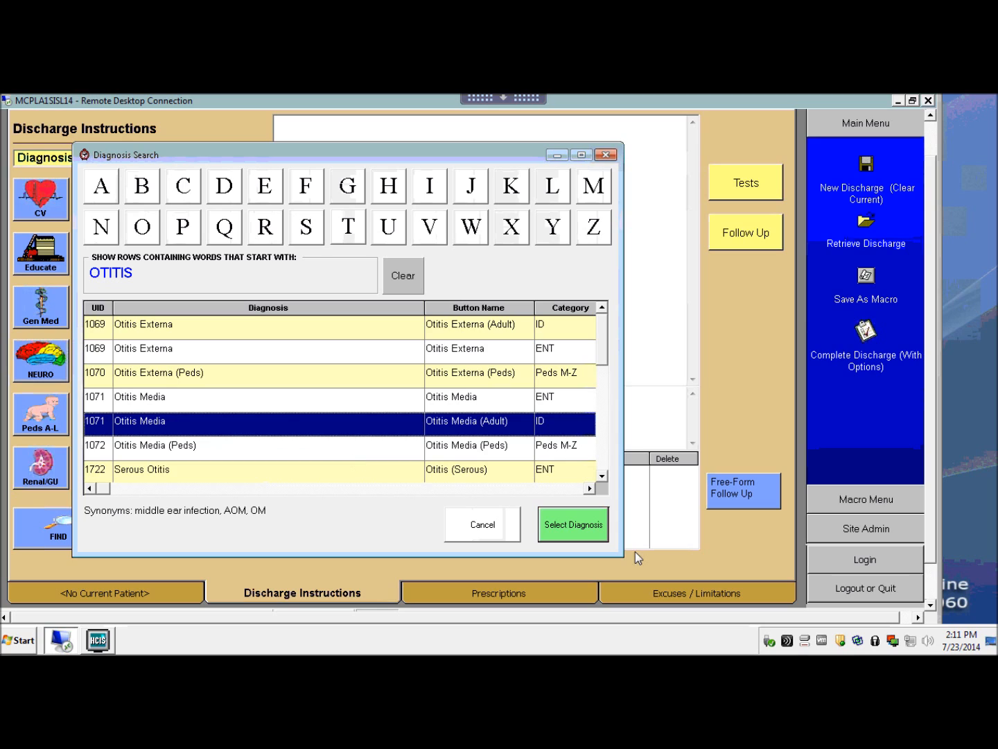
left_click(584, 528)
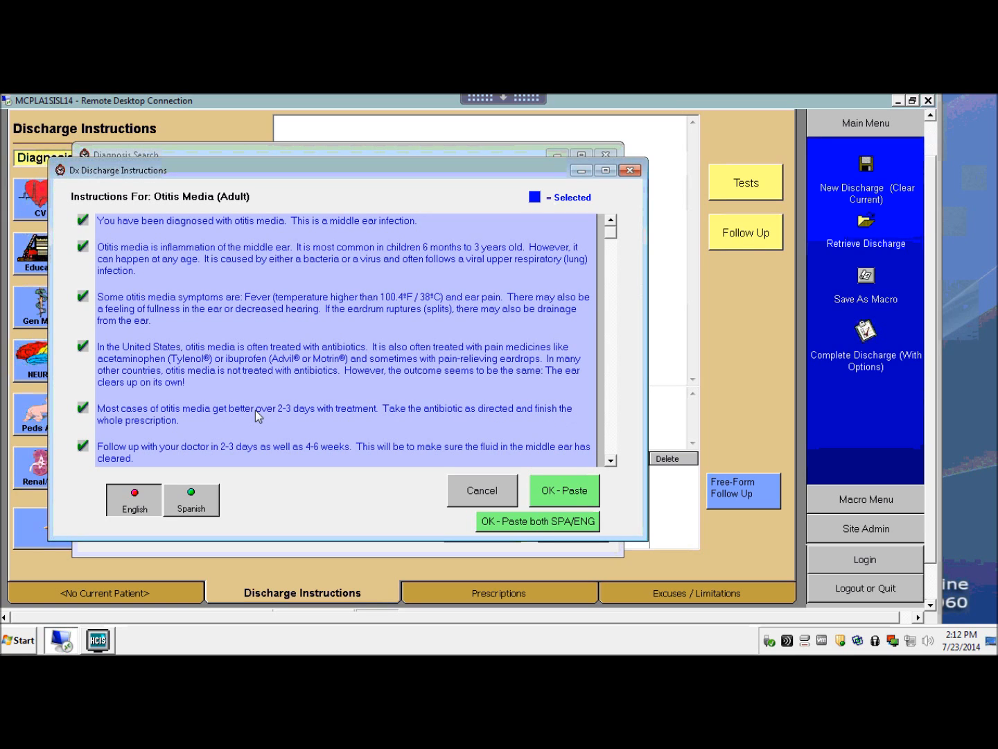
Step: Deselect and reselect the 2-3 day improvement paragraph, and paste the full English otitis media instructions
left_click(128, 416)
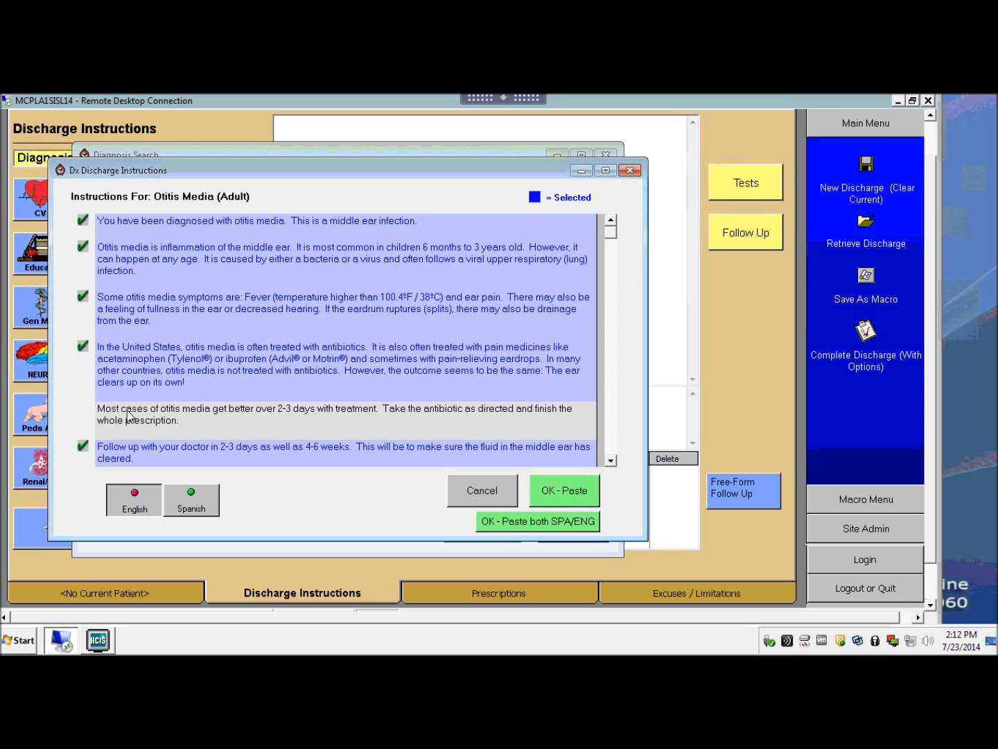
left_click(128, 412)
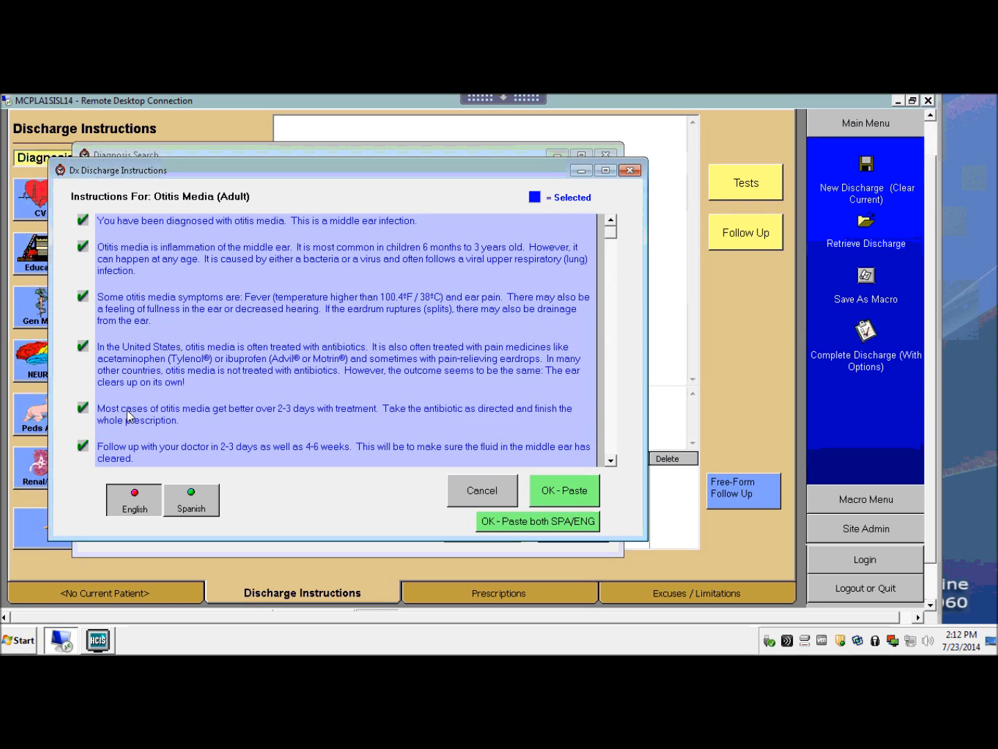
left_click(568, 494)
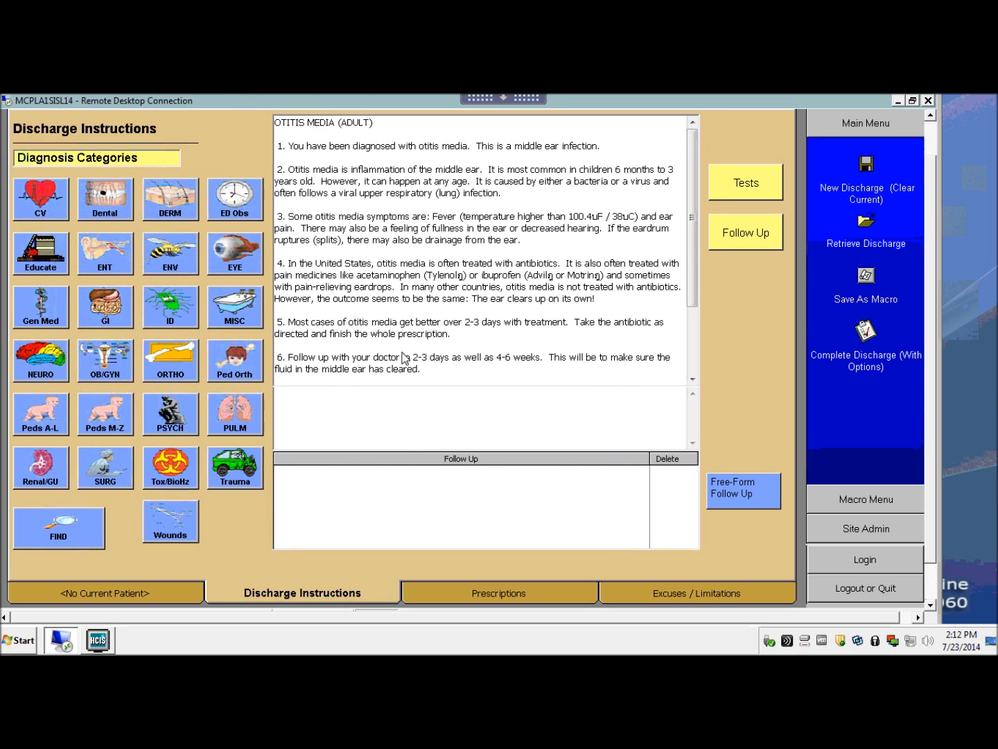
Step: Open the tests form and cycle the Urinalysis status through its options back to unselected
left_click(738, 186)
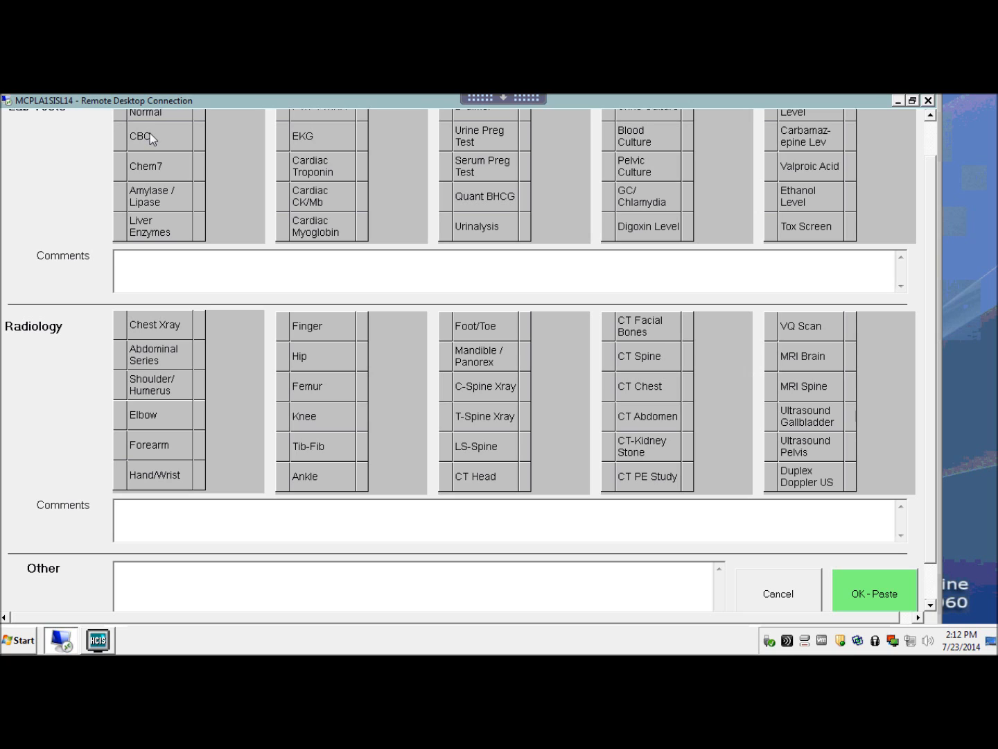
left_click(483, 228)
left_click(484, 226)
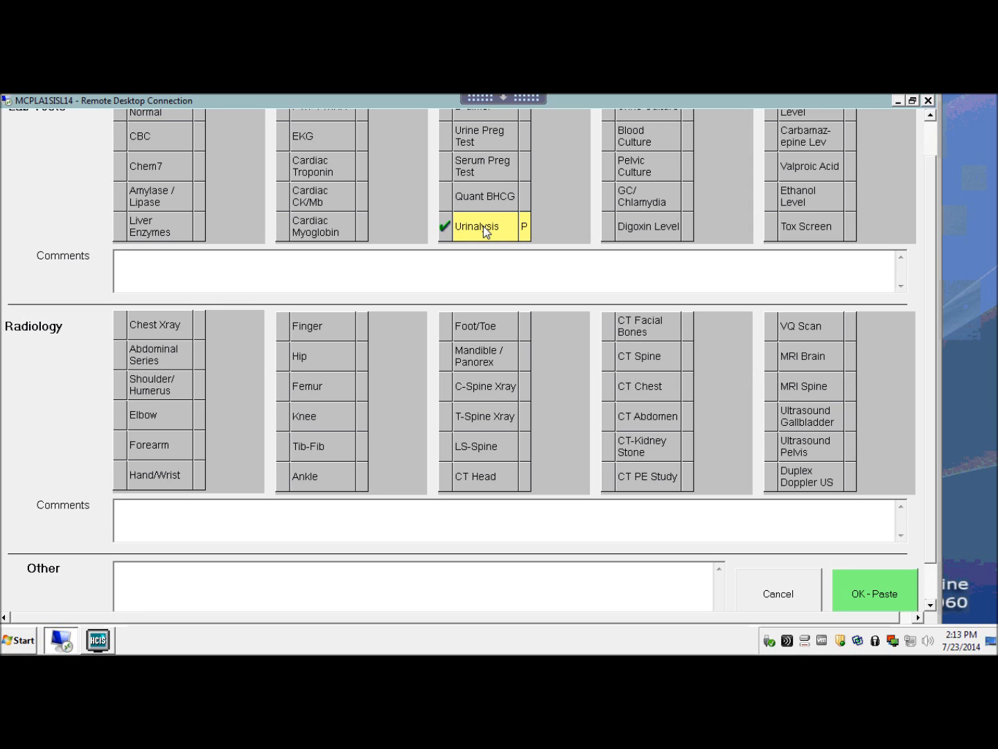
left_click(483, 225)
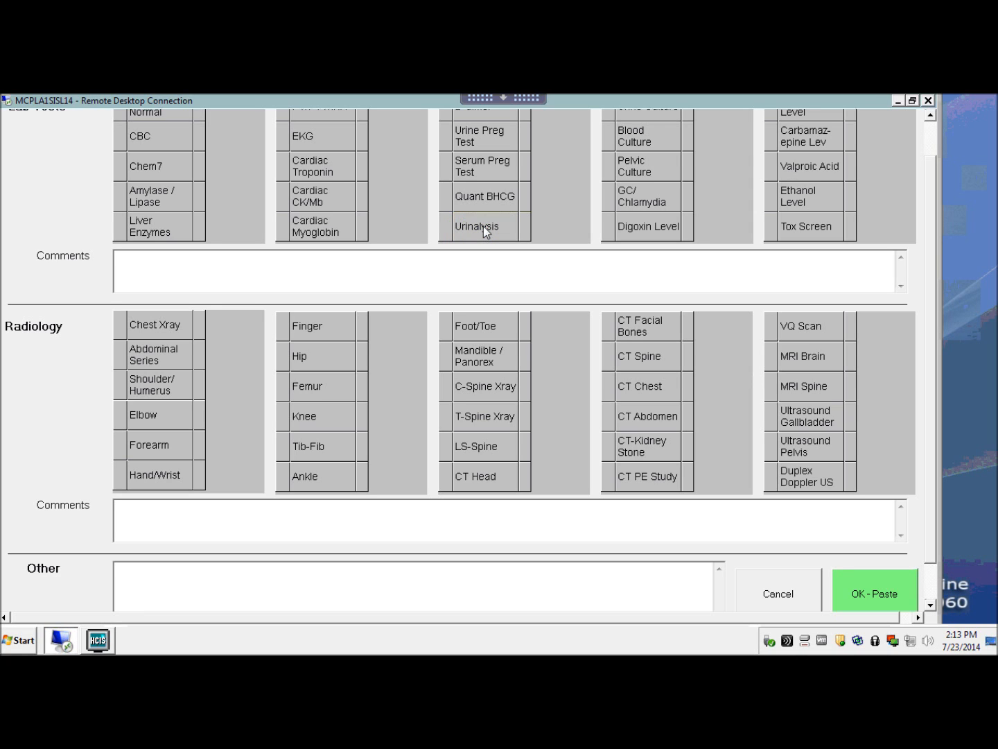
Step: Mark CBC as Completed, Urinalysis as Abnormal and Blood Culture as Pending, and paste the tests into the discharge instructions
left_click(168, 136)
left_click(168, 136)
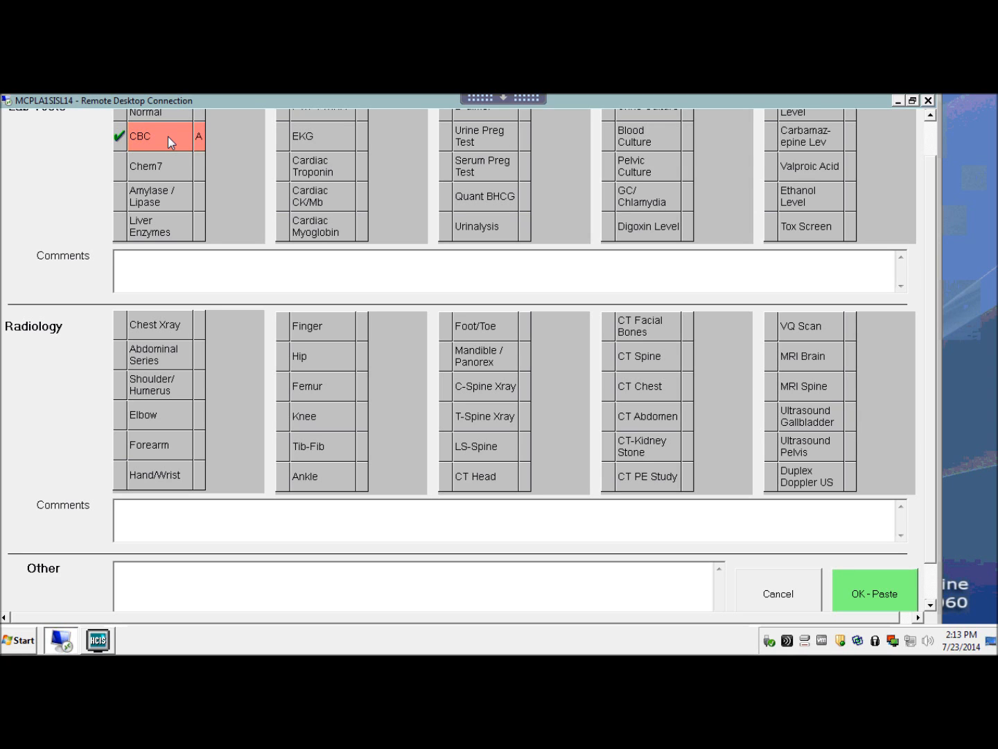
left_click(168, 136)
left_click(171, 142)
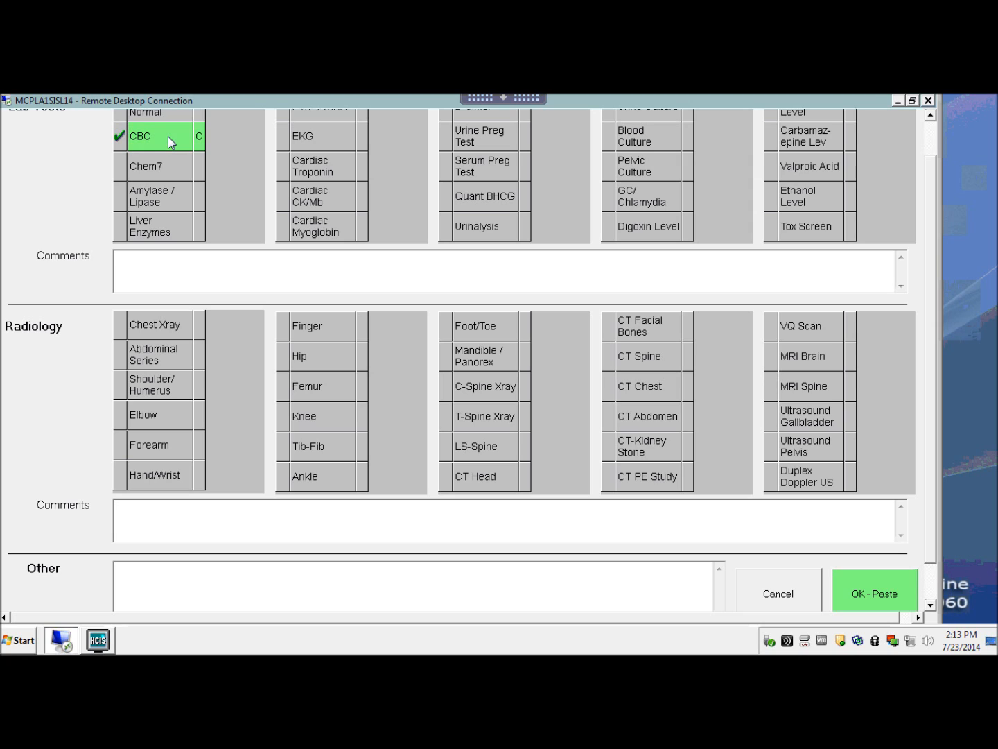
left_click(482, 226)
left_click(482, 226)
left_click(475, 228)
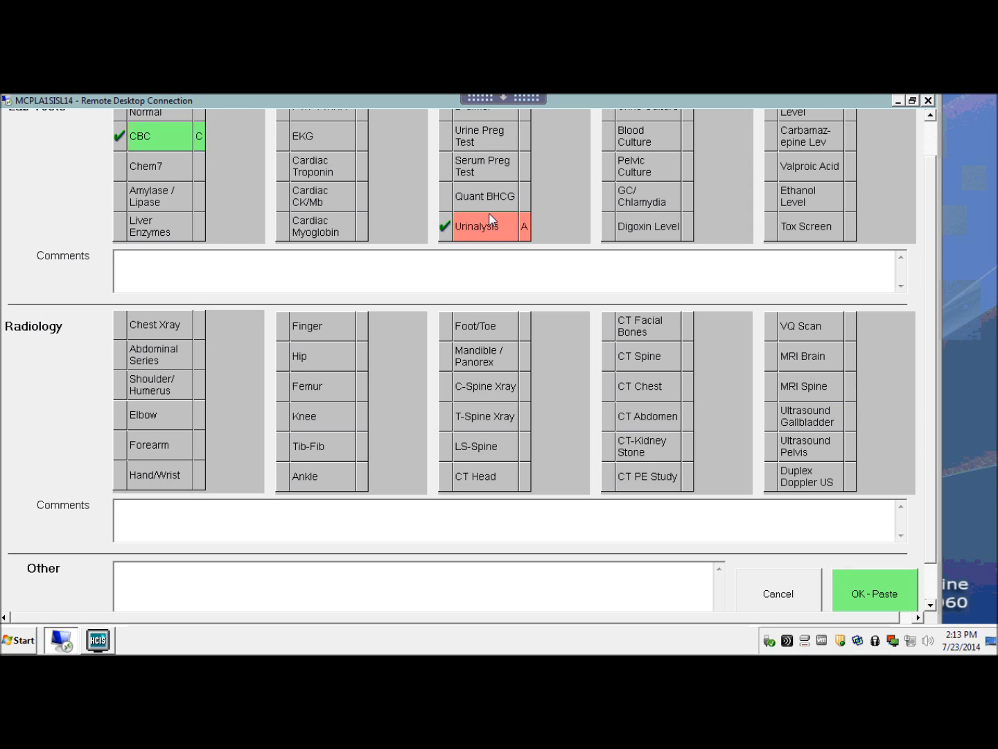
left_click(652, 130)
left_click(661, 134)
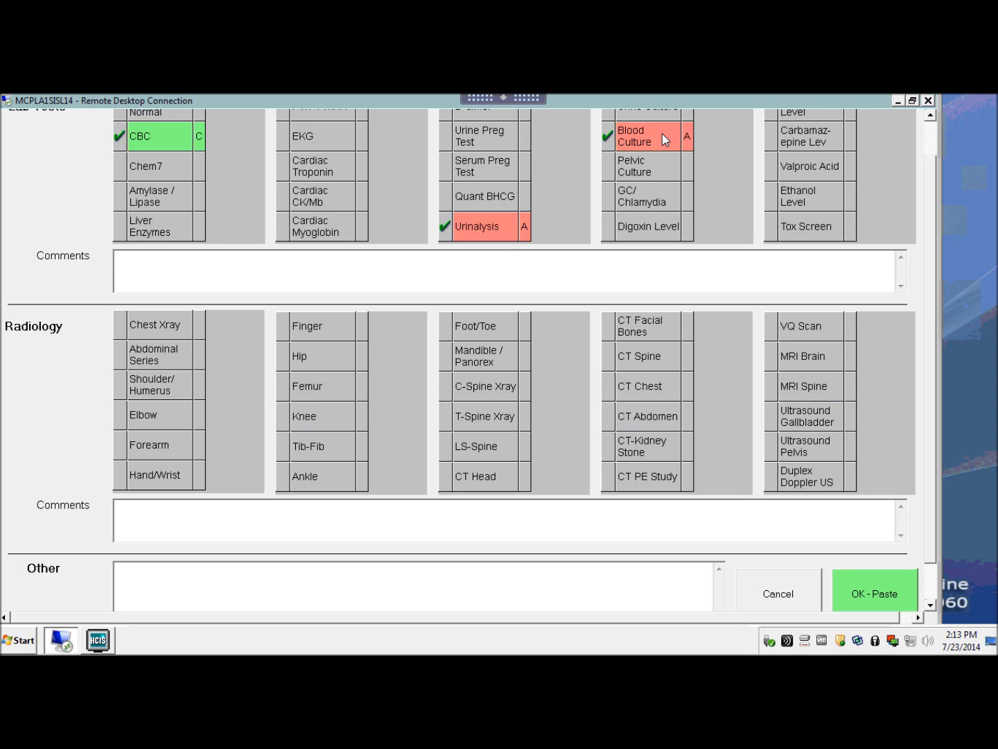
left_click(662, 134)
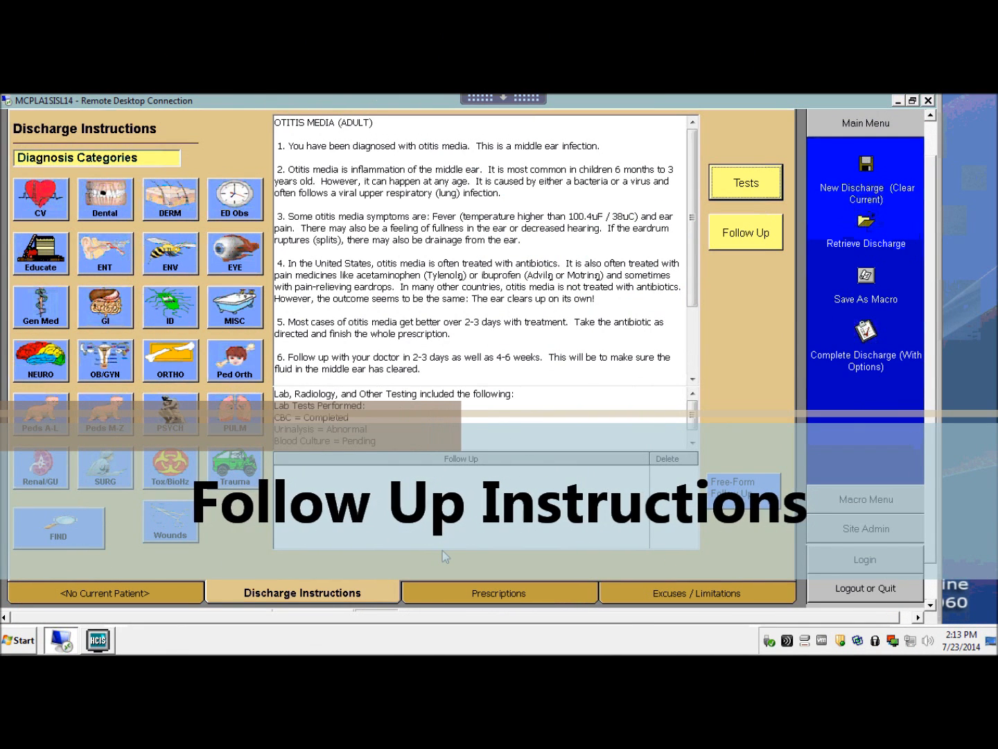
Step: Add a follow-up with Pedi Place, found by searching PEDI, with the follow-up time In 2-3 days
left_click(391, 510)
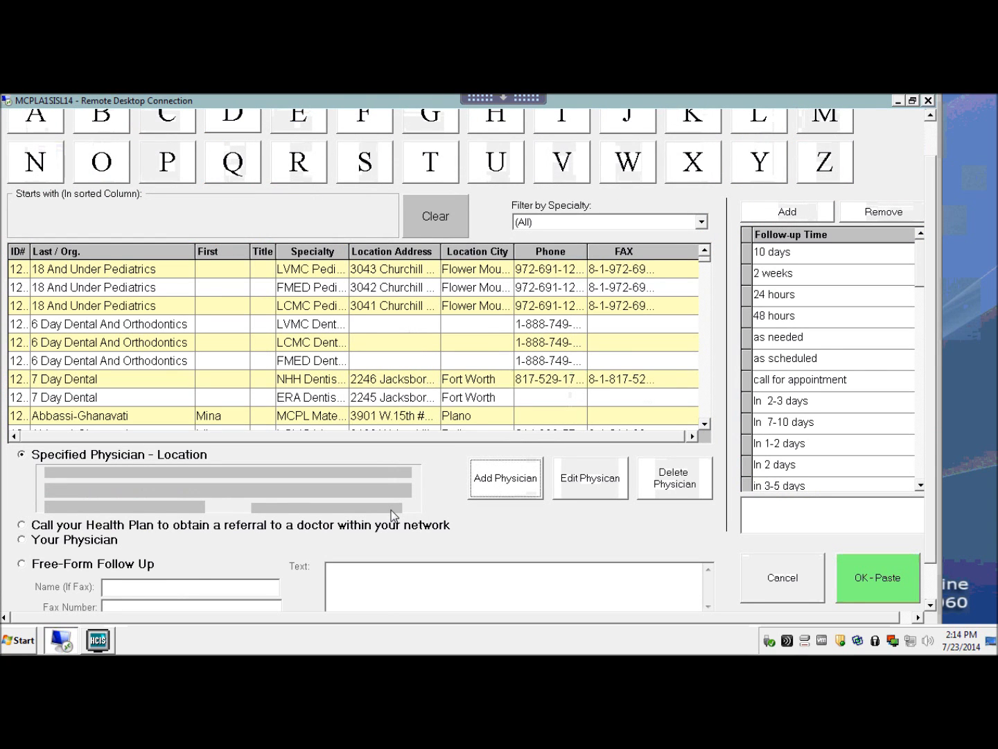
type("PEDI")
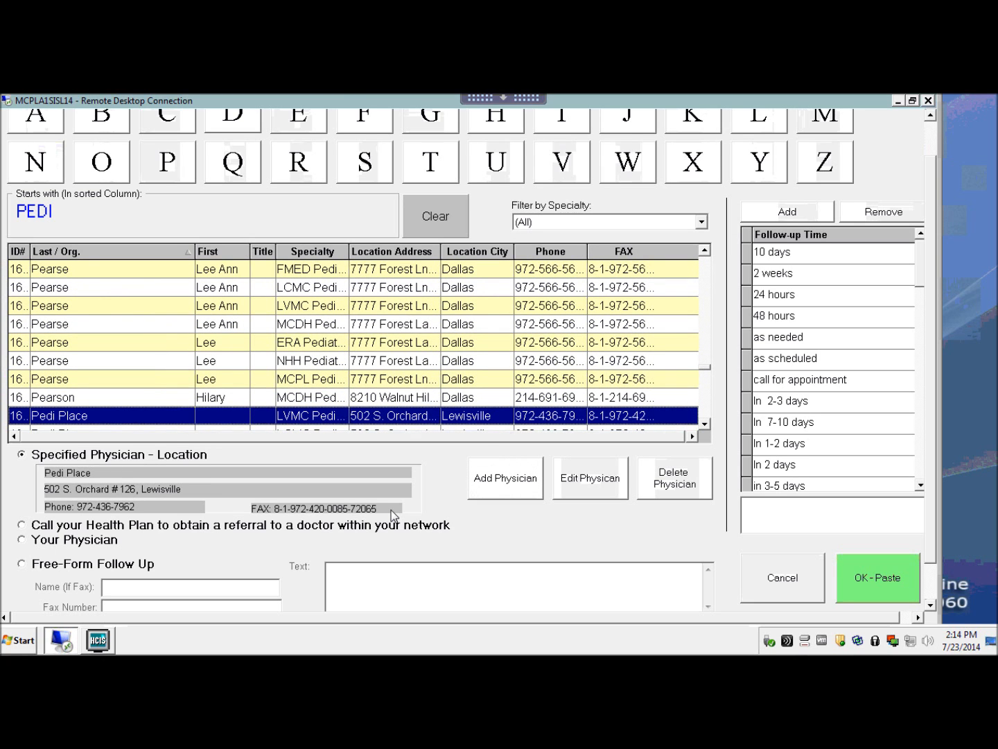
left_click(771, 403)
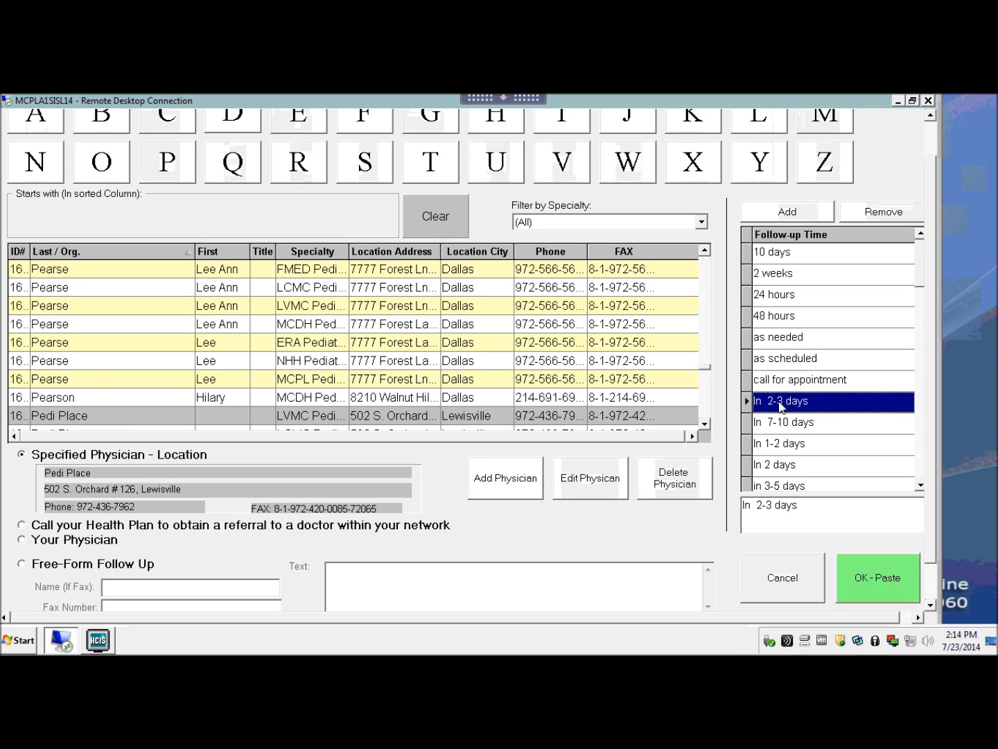
left_click(872, 585)
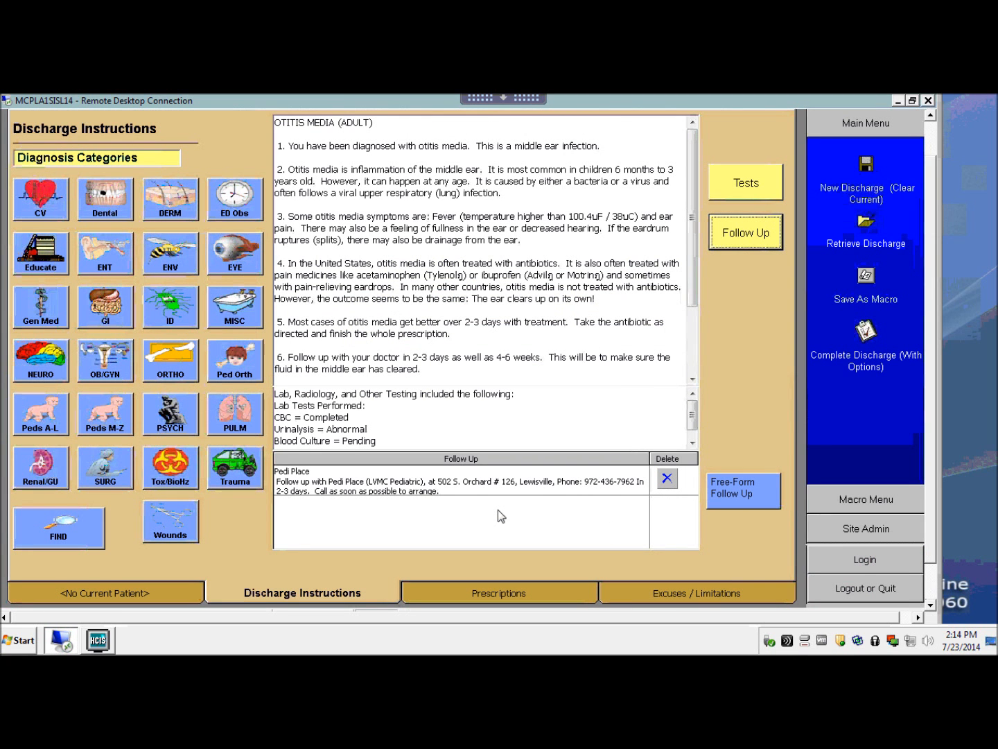
Step: Add a second follow-up with the orthopedic physician in Plano, found by last name, with the follow-up time 48 hours
left_click(763, 238)
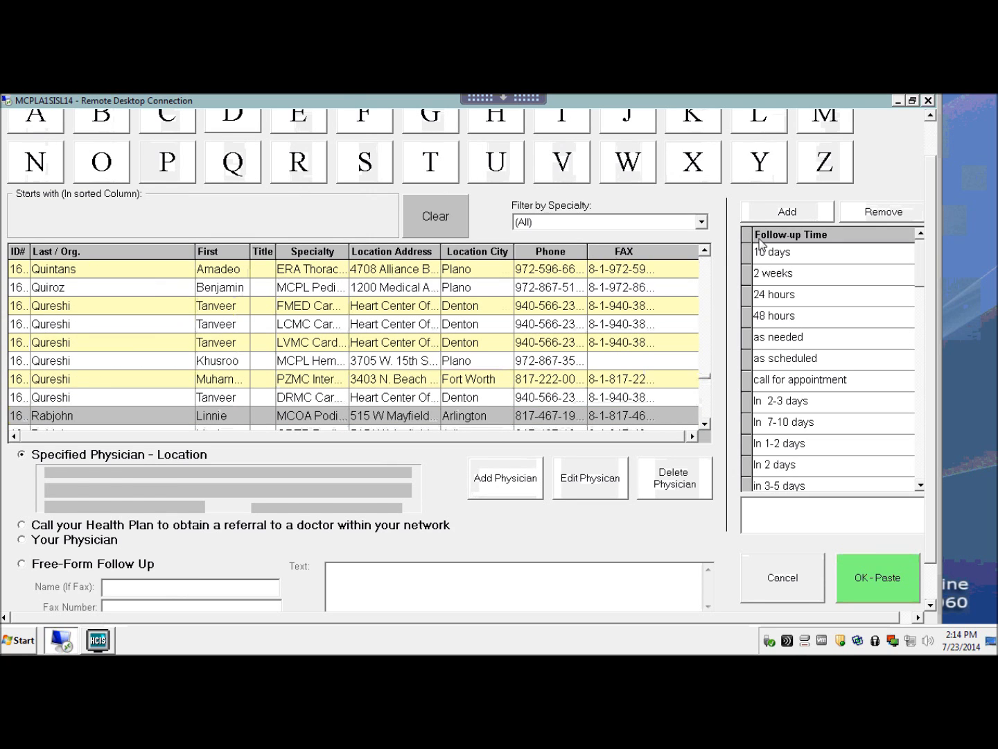
type("RHODES")
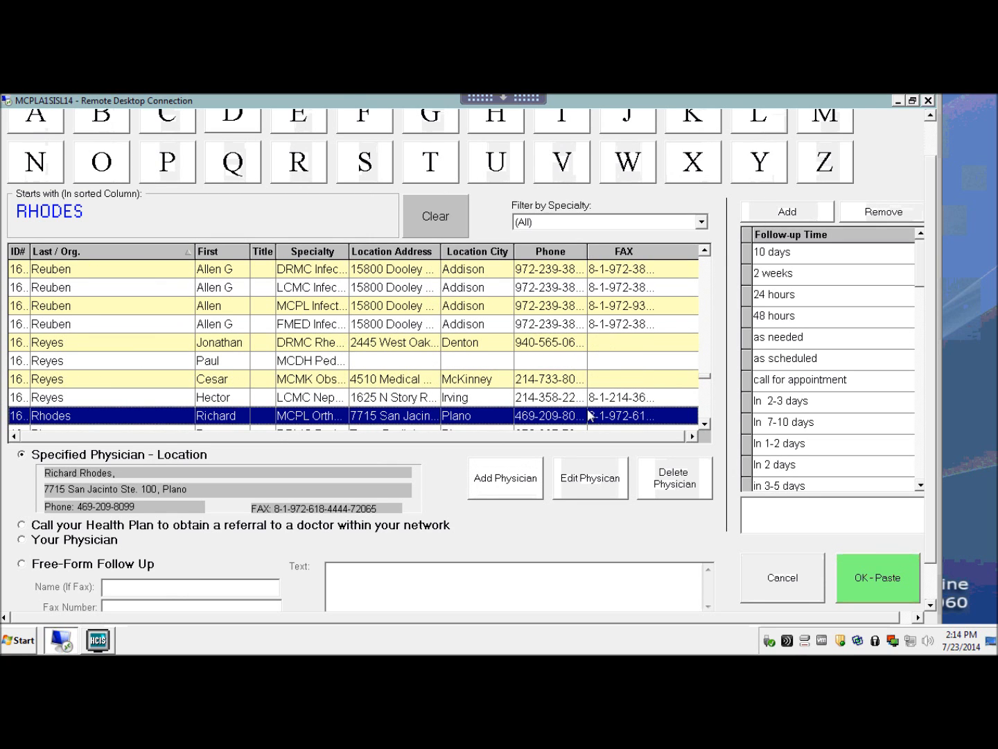
left_click(788, 317)
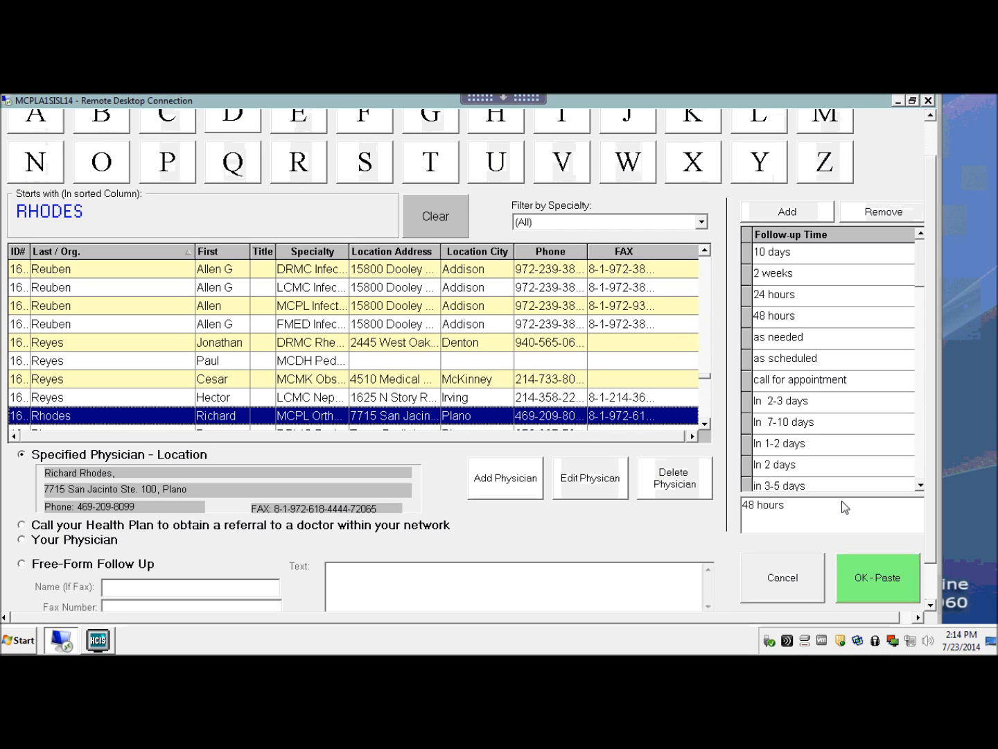
left_click(859, 556)
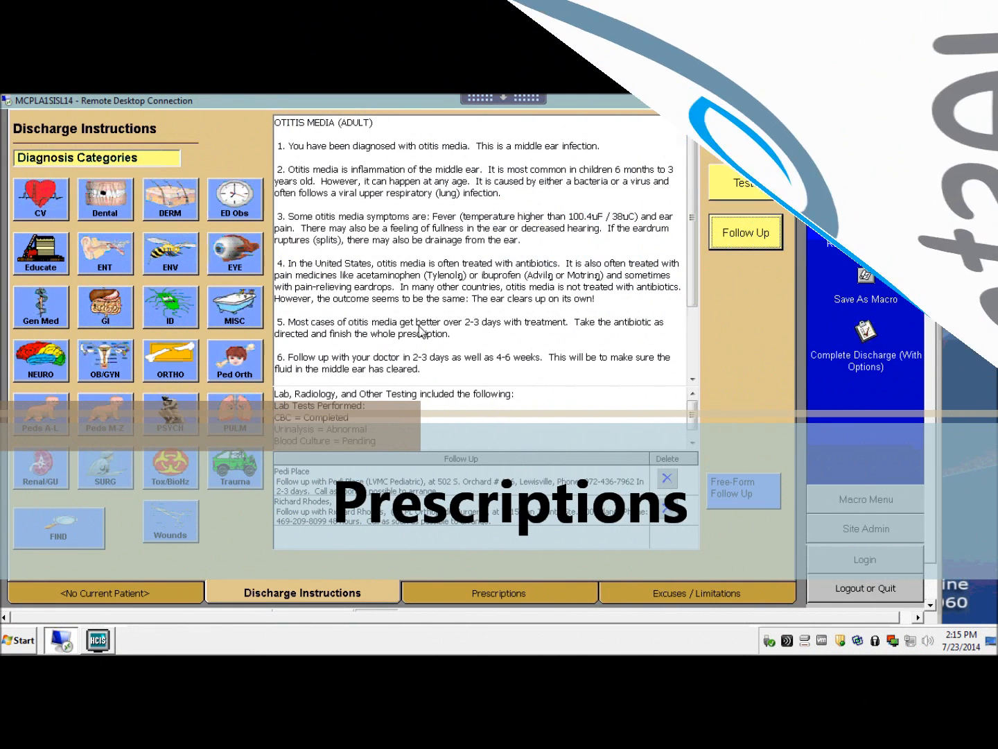
Step: Search the prescriptions for NORCO, add Norco 10mg/325mg, and set its dispense quantity to Twelve (12)
left_click(481, 595)
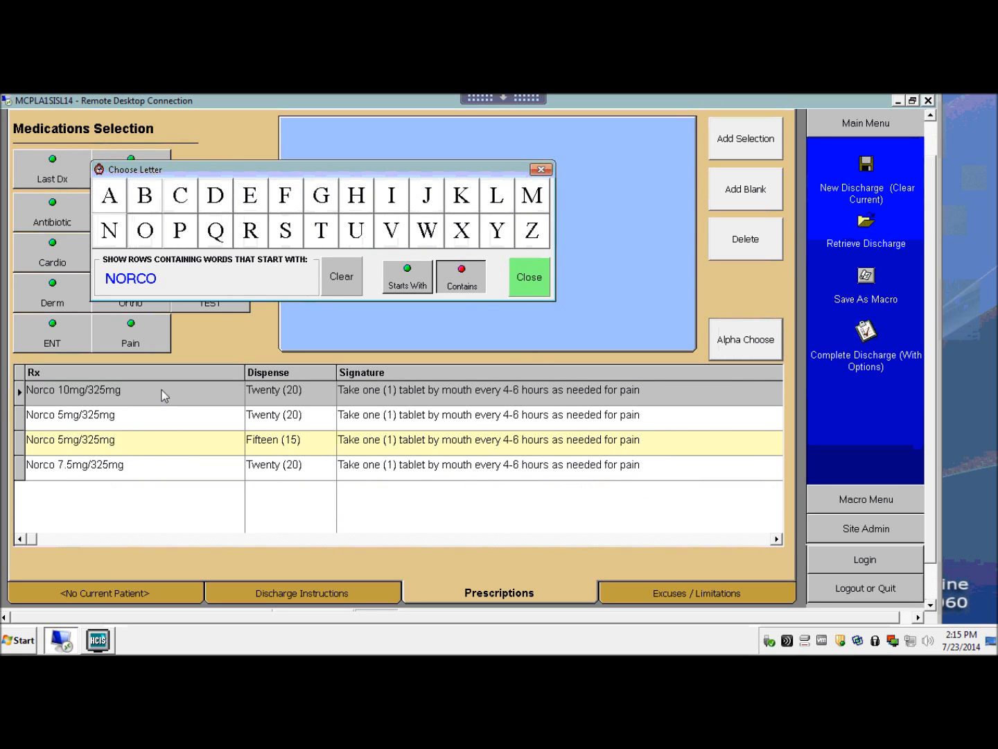
left_click(221, 388)
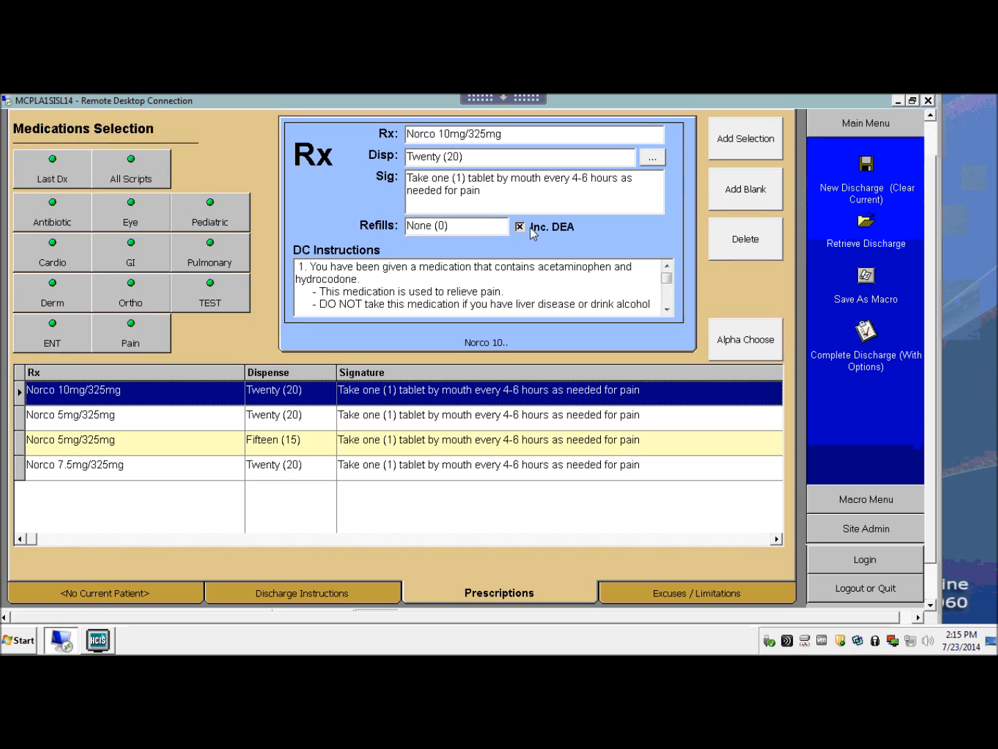
left_click(653, 159)
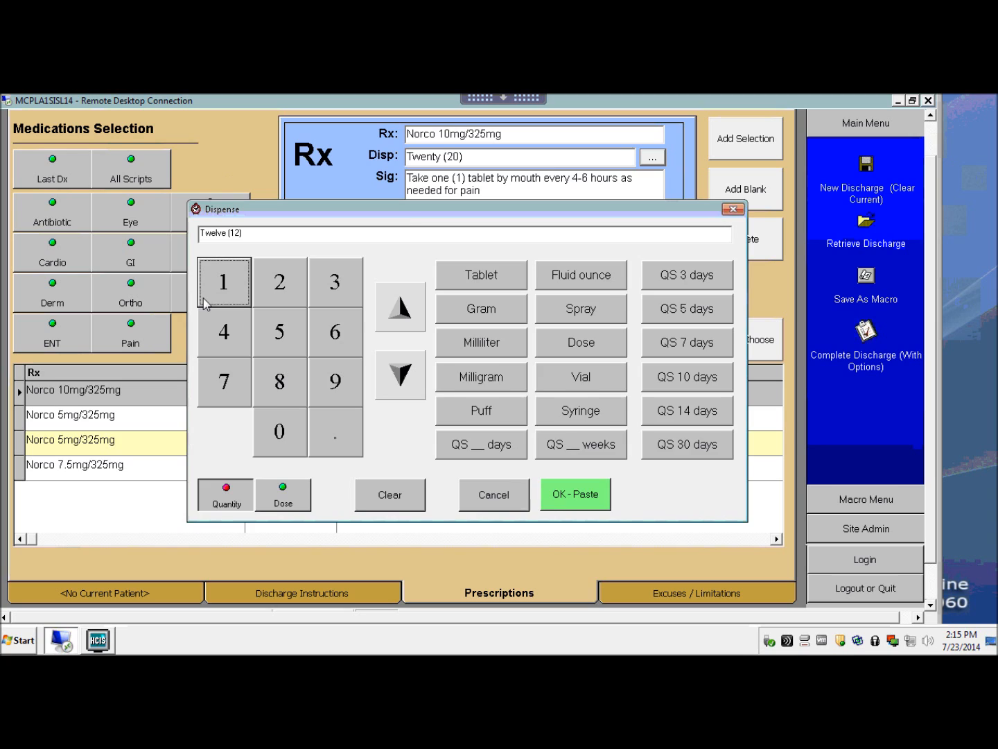
key("Return")
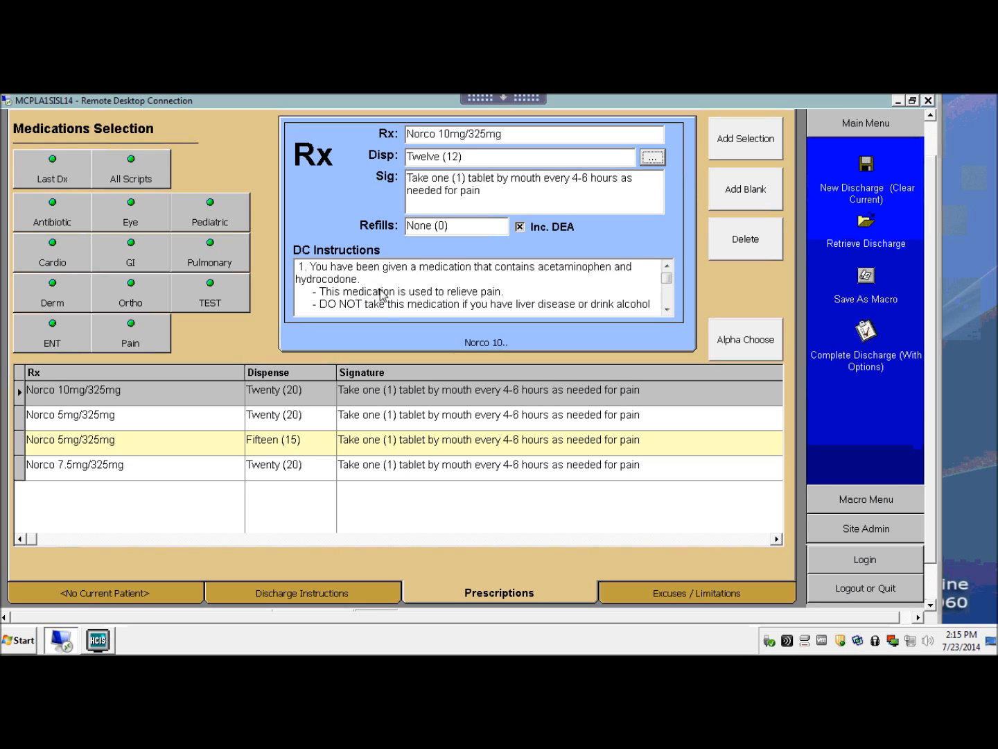
Step: Search the prescriptions for AMOXI and add Amoxicillin 500mg to the prescription pad
left_click(732, 338)
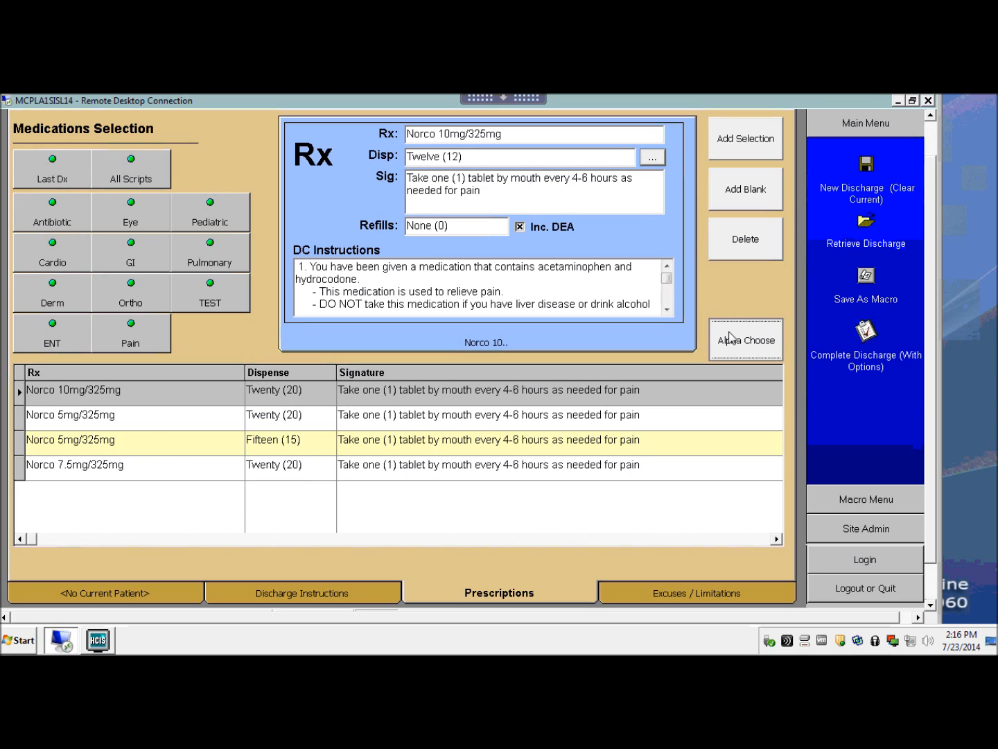
type("AMOX")
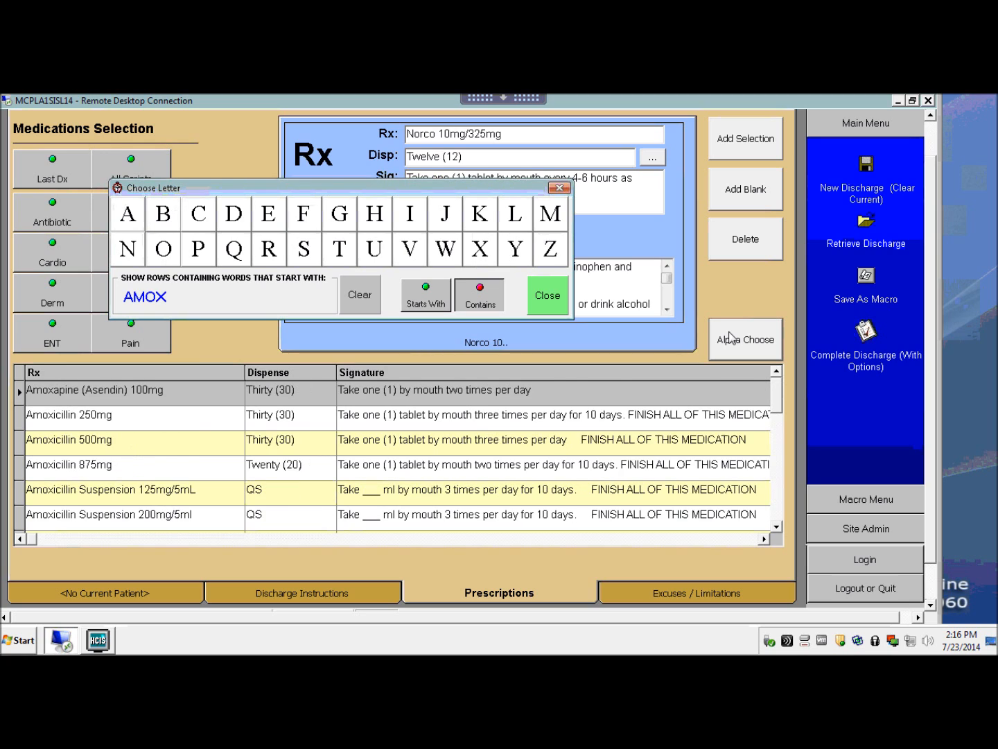
type("I")
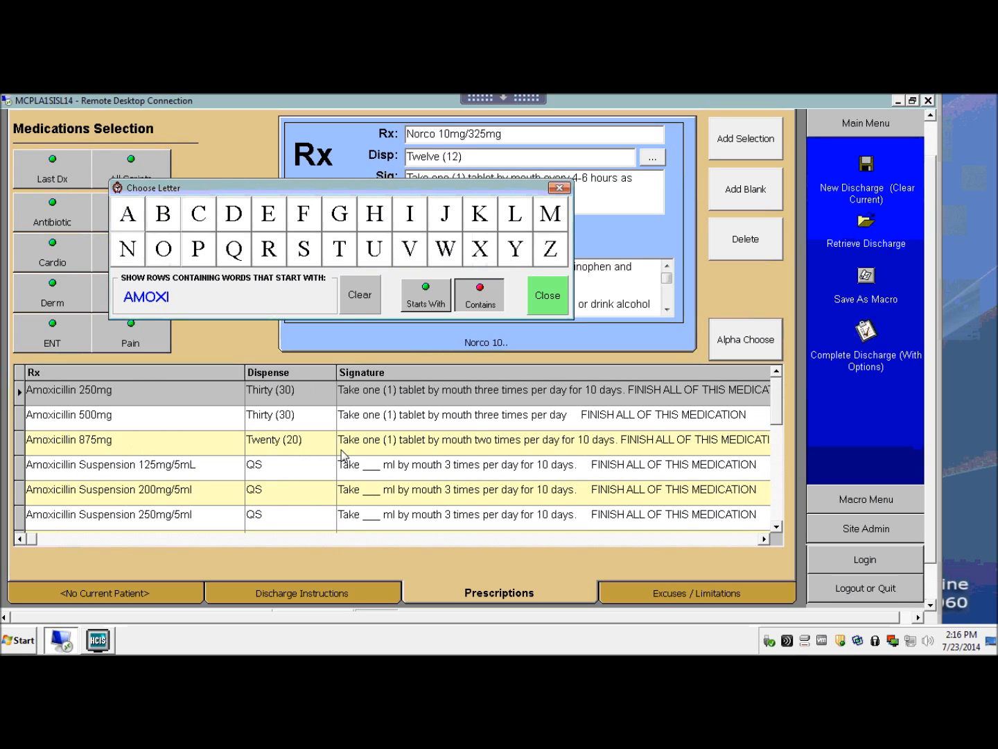
left_click(433, 411)
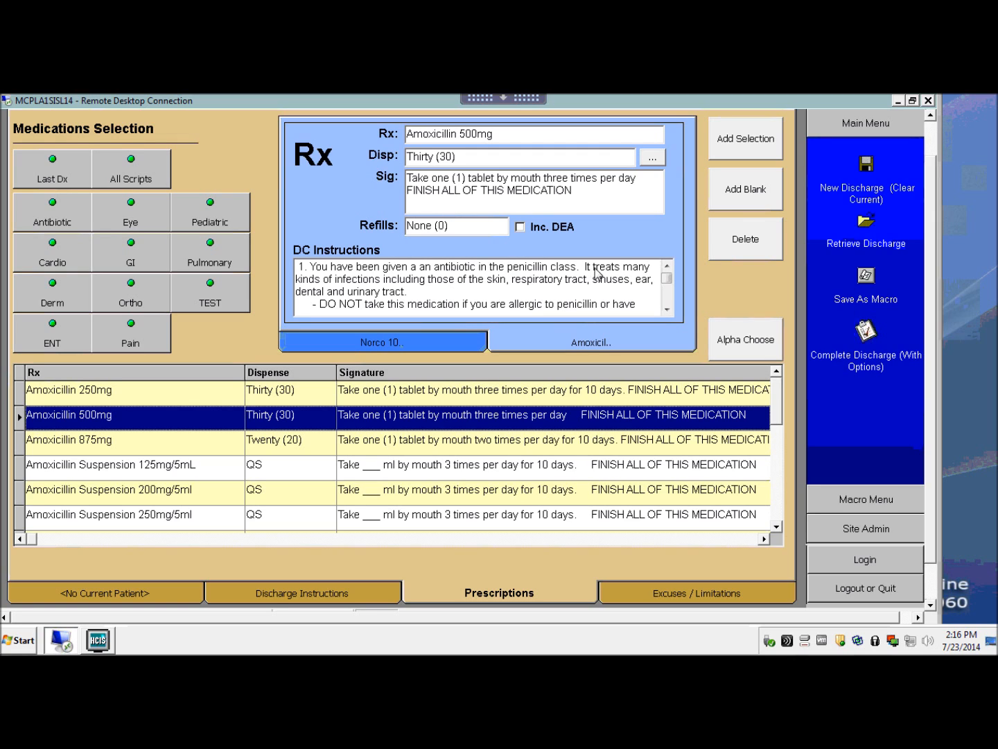
Step: Add a blank prescription for A/b otic with a dispense quantity of 1 bottle, and go through its signature and refills fields
left_click(746, 191)
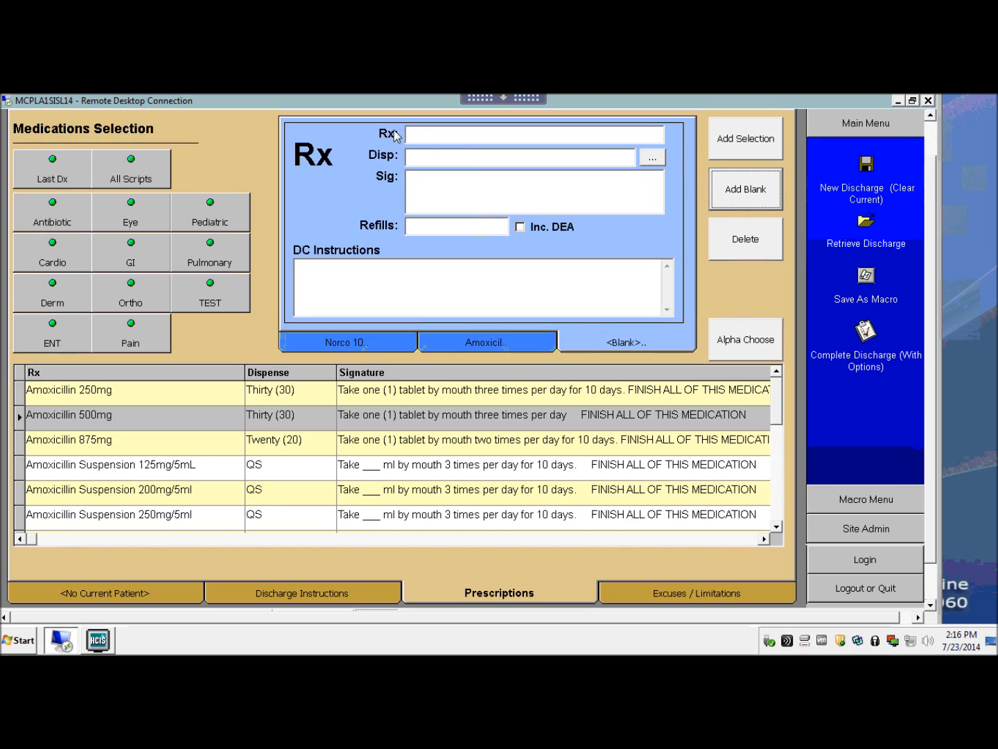
left_click(430, 139)
type("A")
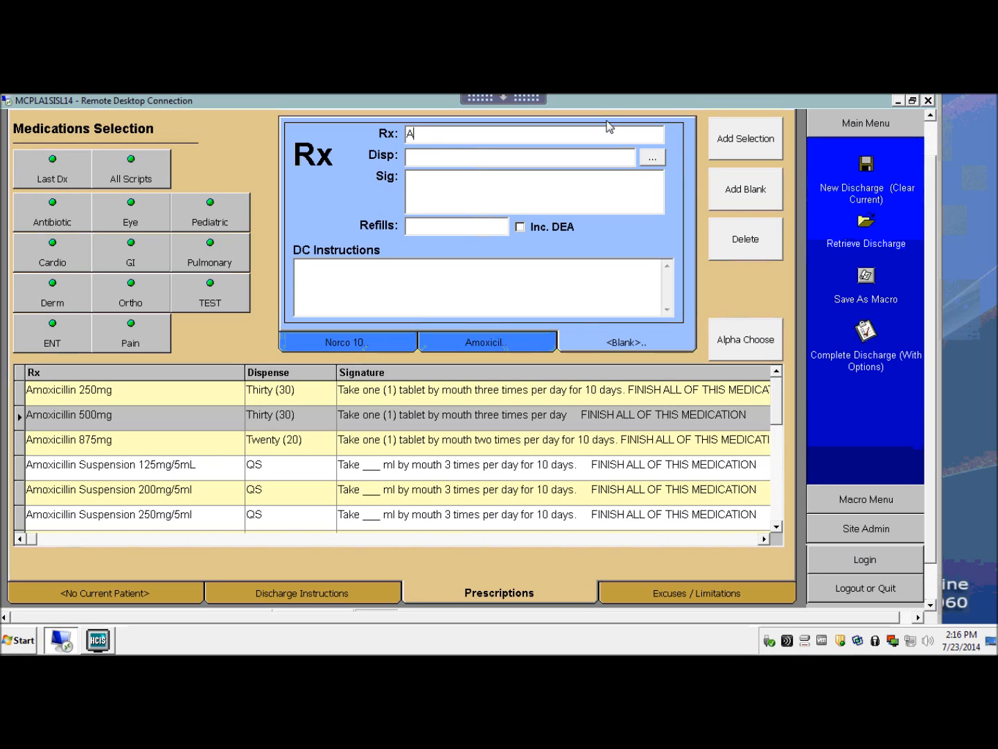
type("/b otic")
left_click(422, 159)
type("1 bottleIn")
left_click(452, 202)
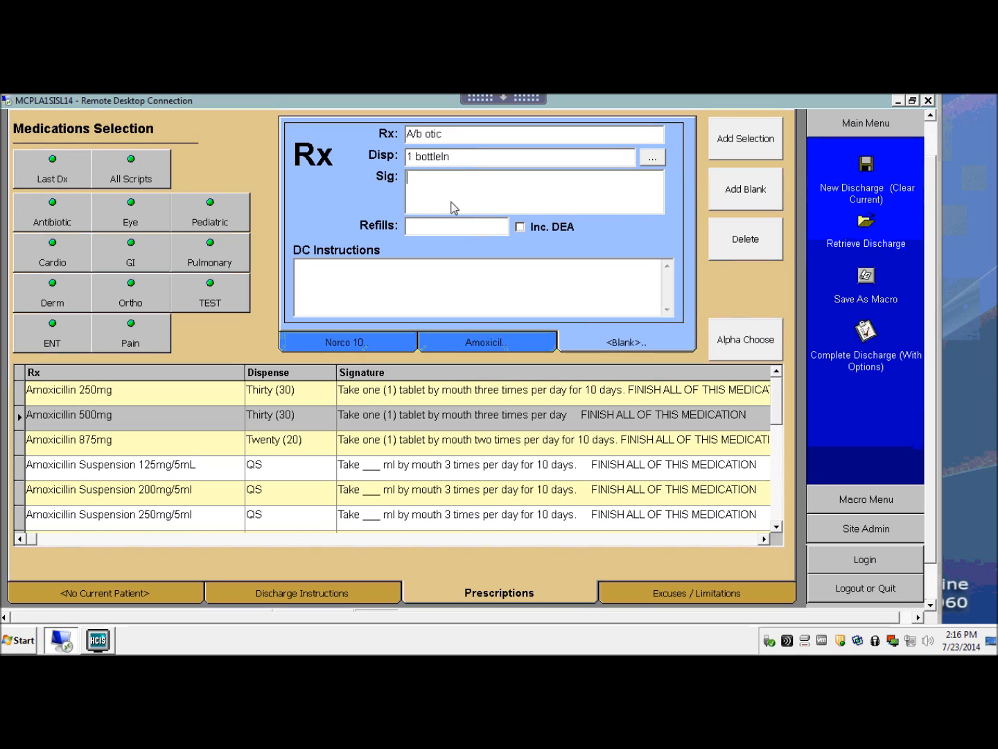
left_click(470, 161)
left_click(461, 192)
left_click(452, 228)
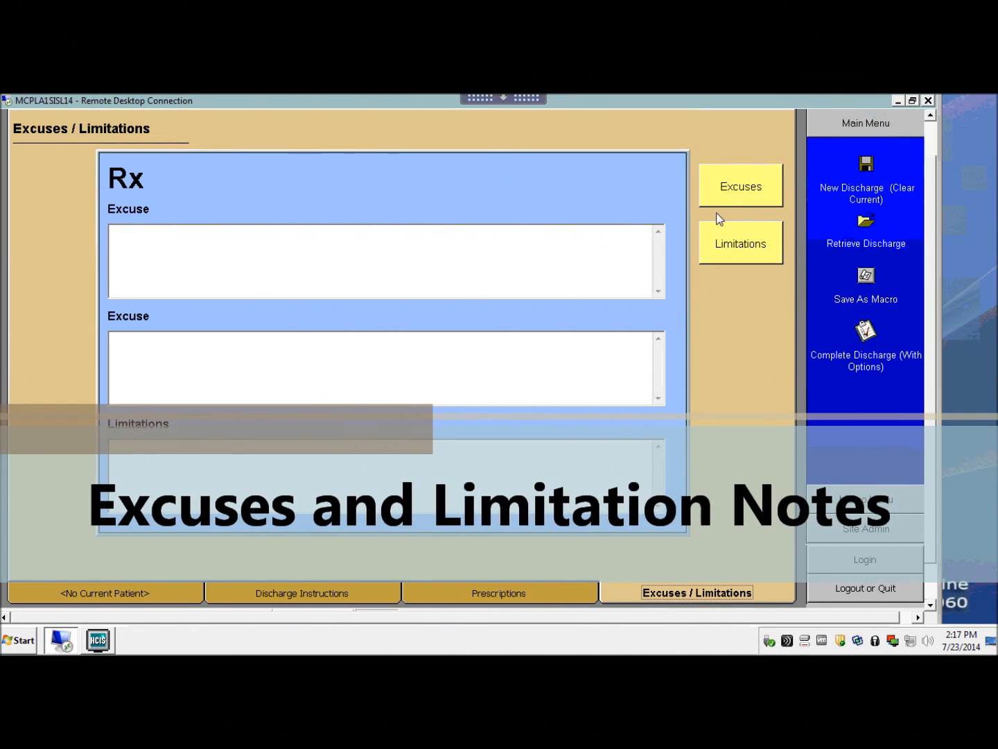
Step: Create an excuse from school covering 07/23/14 to 07/25/14 and paste it into the excuse notes
left_click(729, 202)
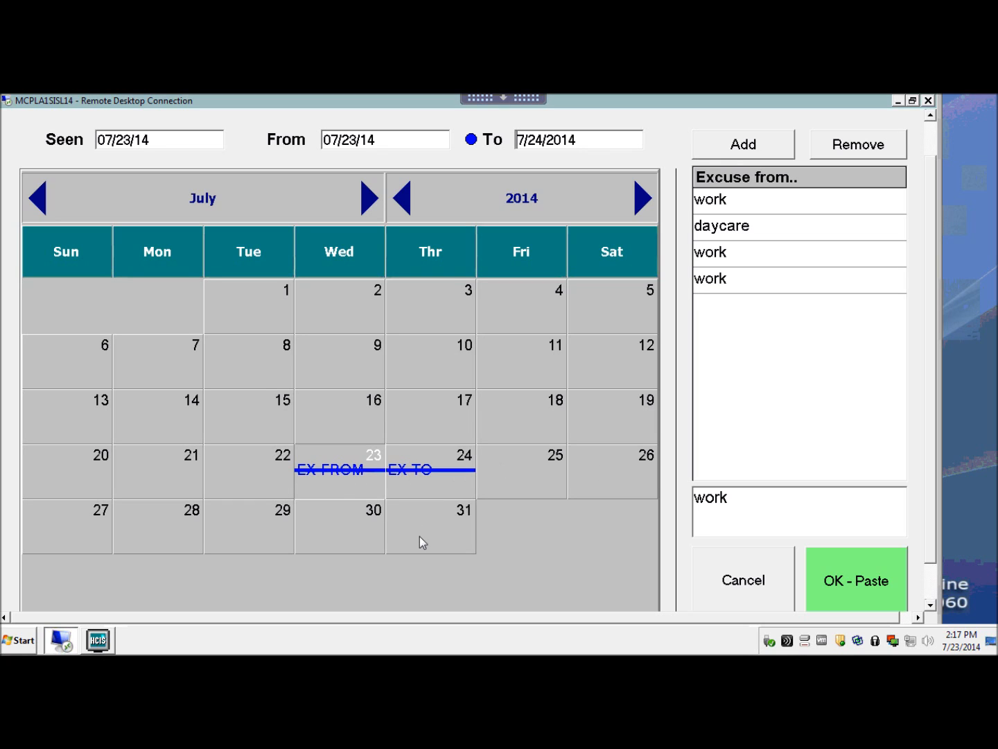
left_click(492, 479)
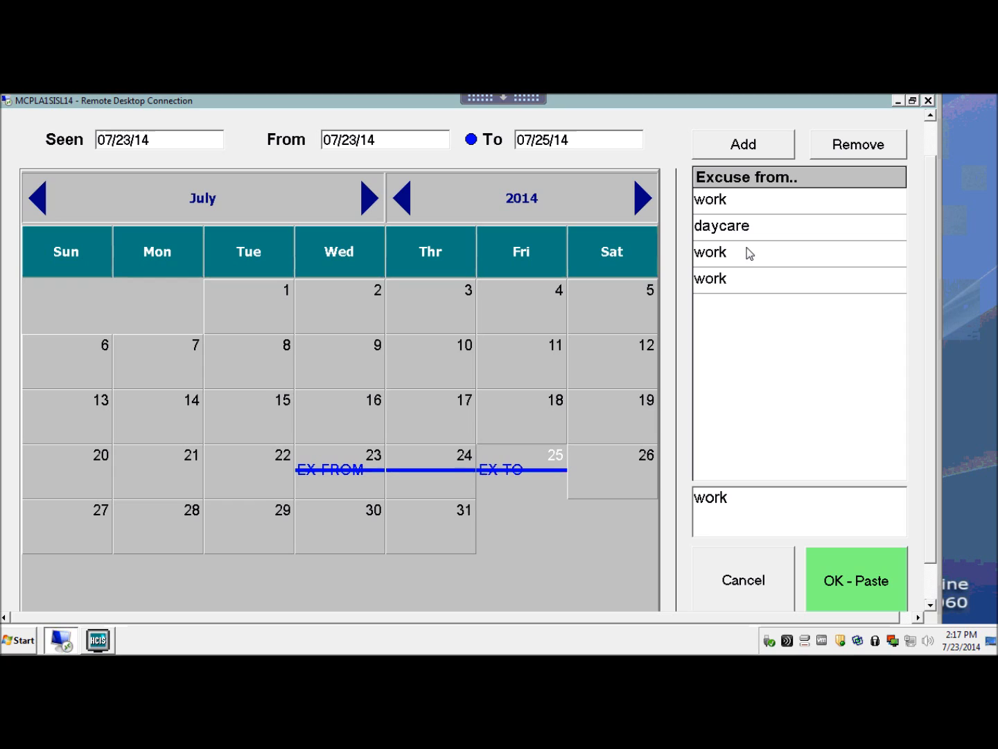
left_click(750, 502)
left_click_drag(729, 497, 684, 489)
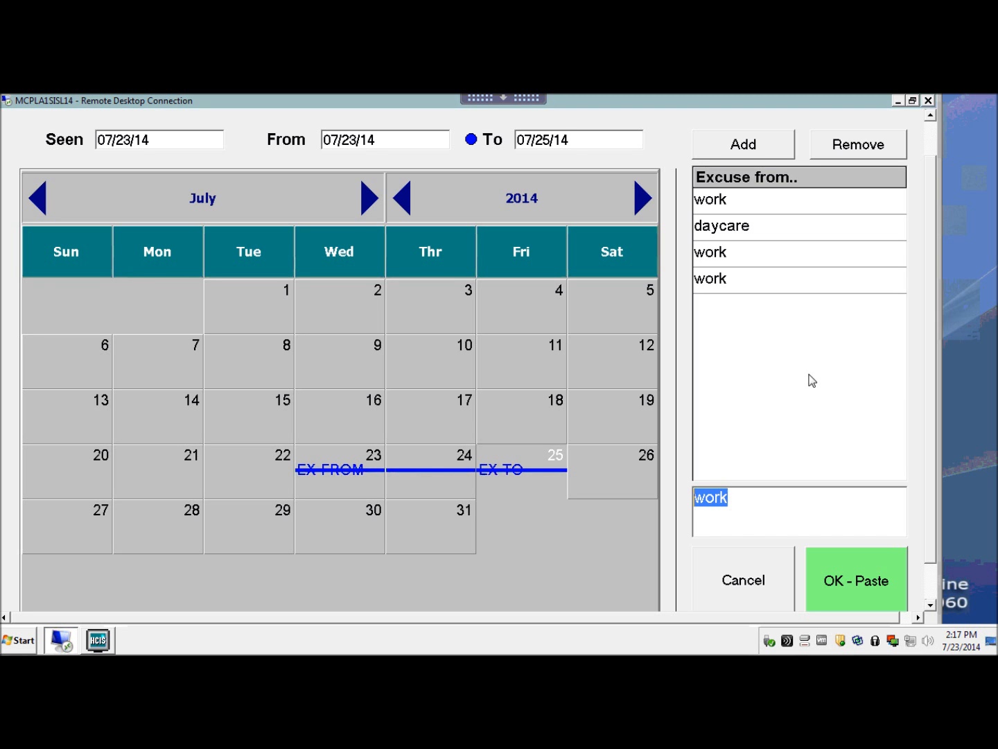
type("school")
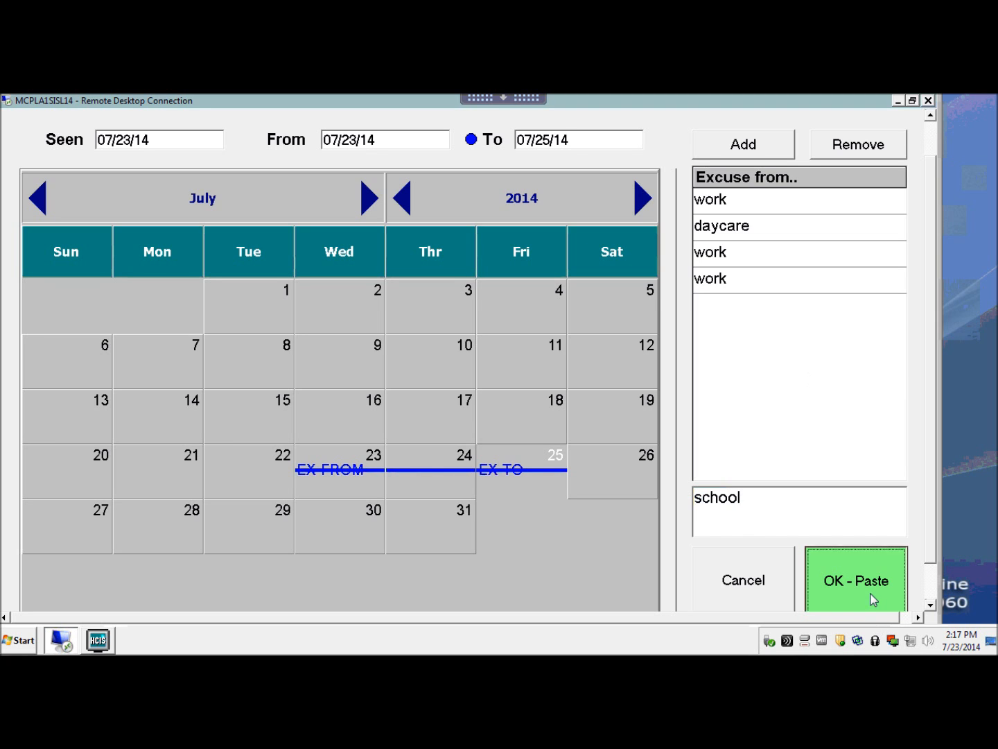
left_click(873, 597)
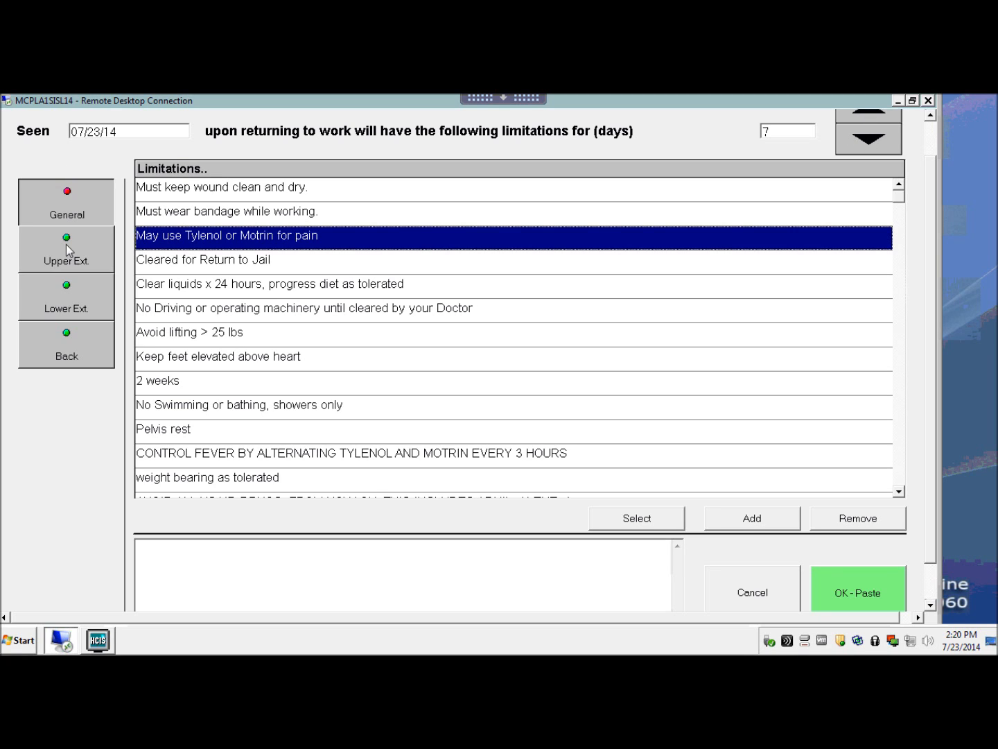
Step: Look over the return-to-work limitations without pasting any, and view the options for completing the discharge
left_click(70, 283)
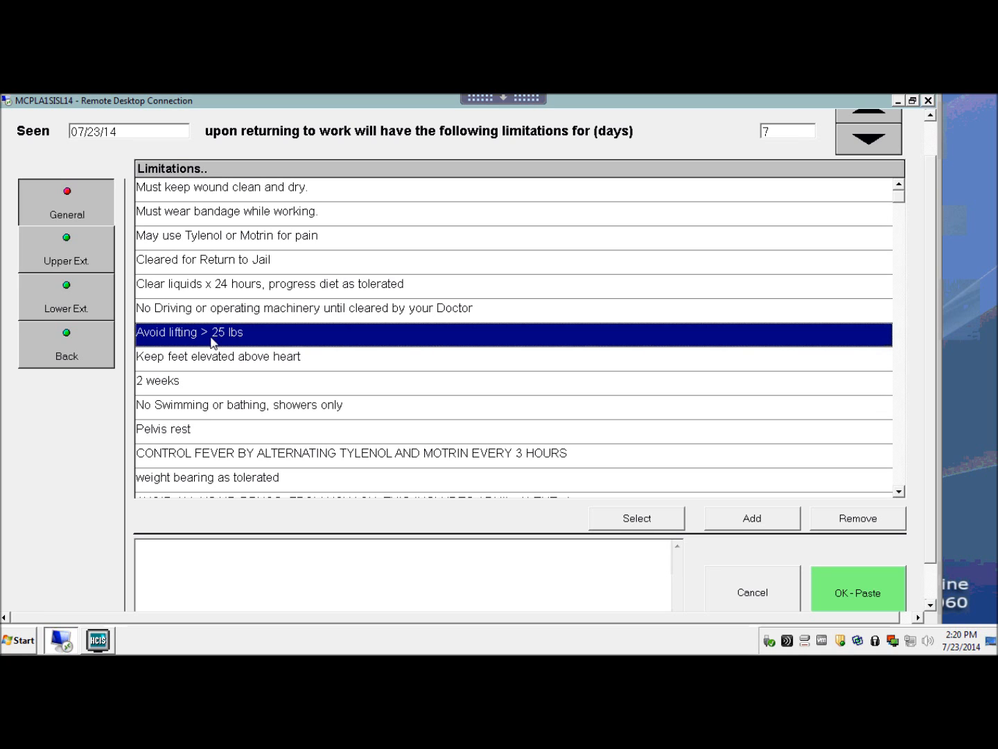
left_click(765, 594)
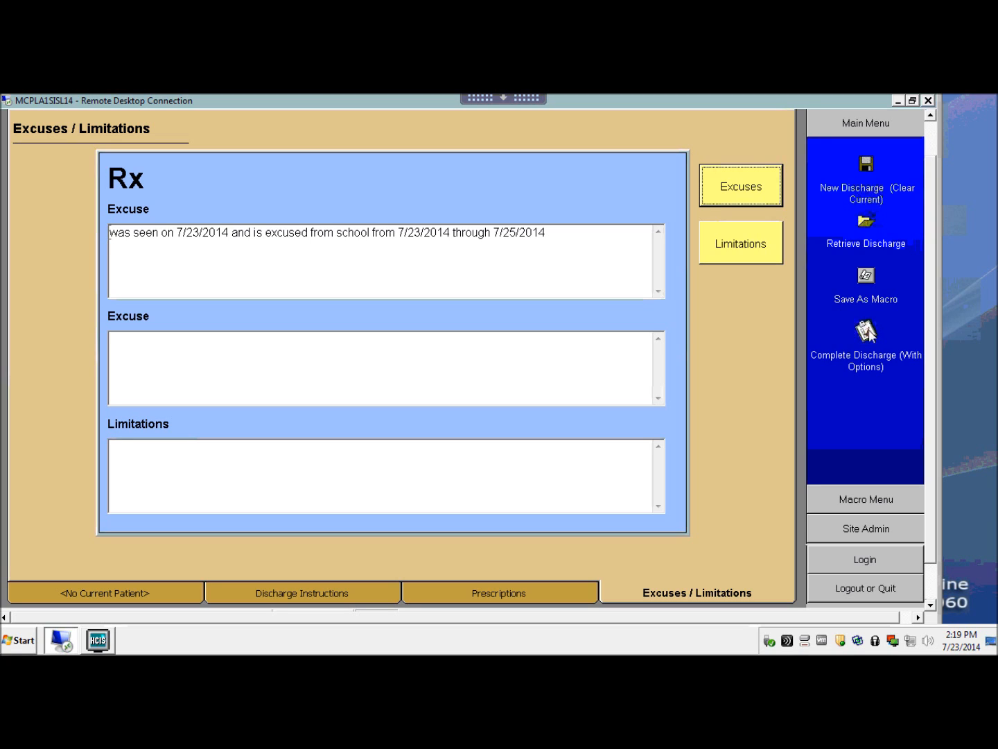
left_click(869, 329)
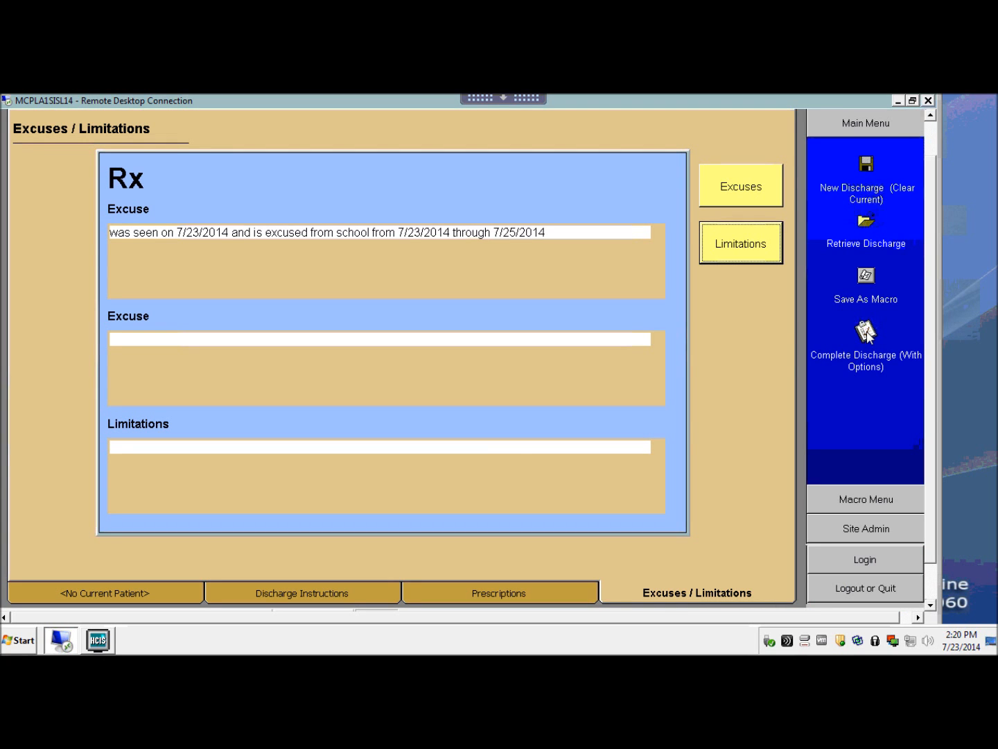
left_click(870, 335)
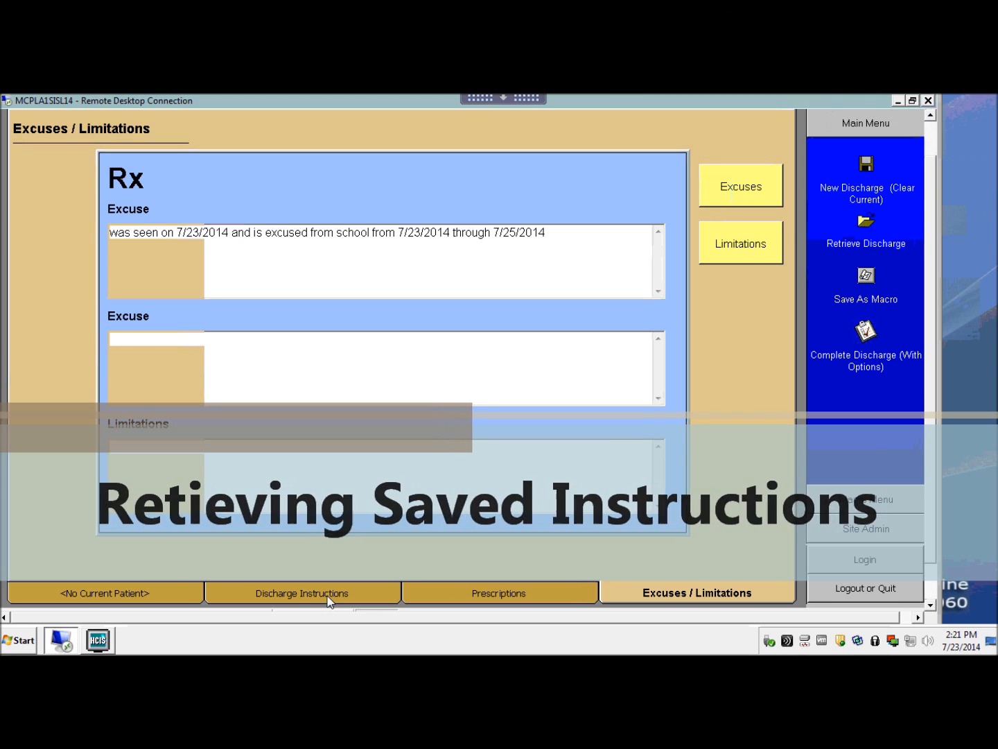
Step: Review the discharge instructions, start a new discharge that clears the current one, and view the saved patient discharges without retrieving any
left_click(328, 595)
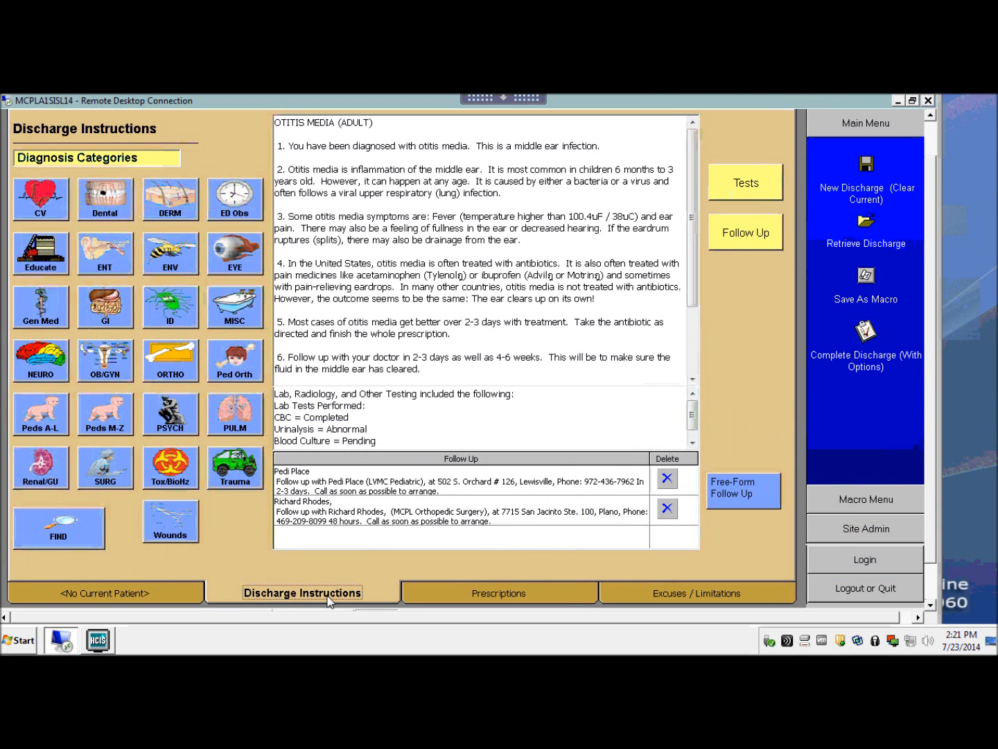
left_click(867, 166)
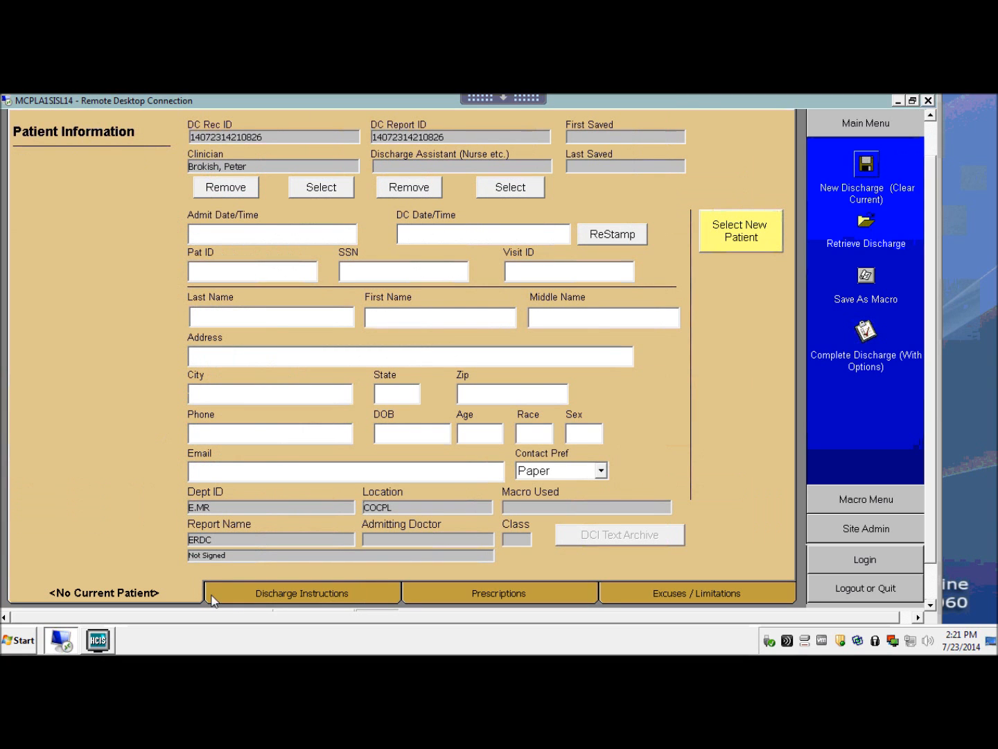
left_click(866, 223)
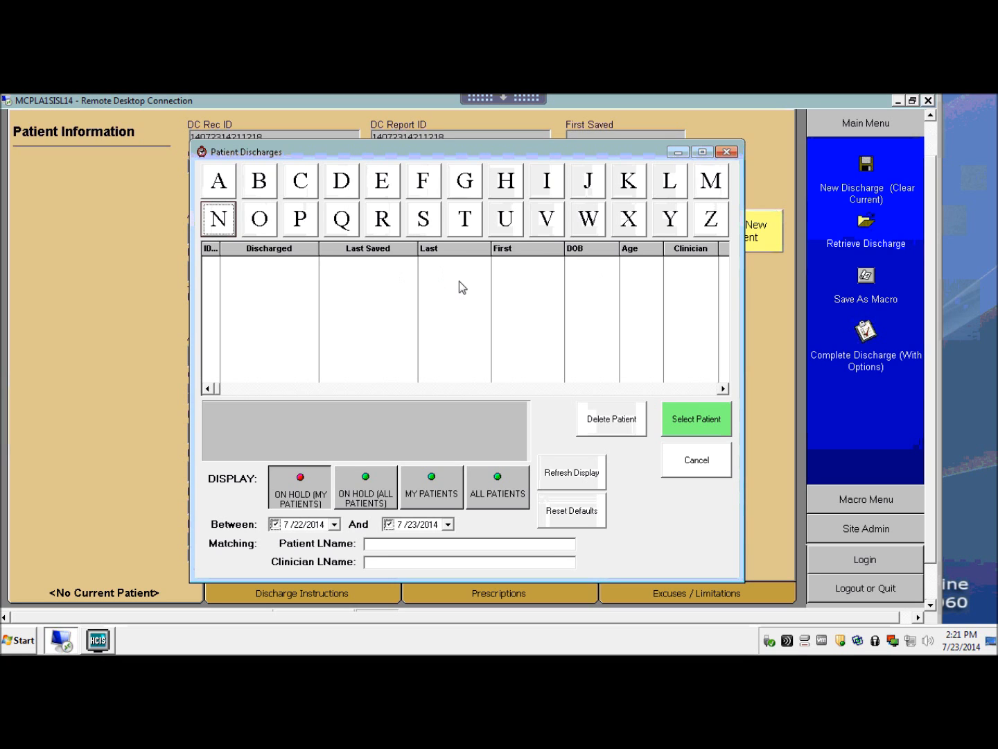
left_click(696, 459)
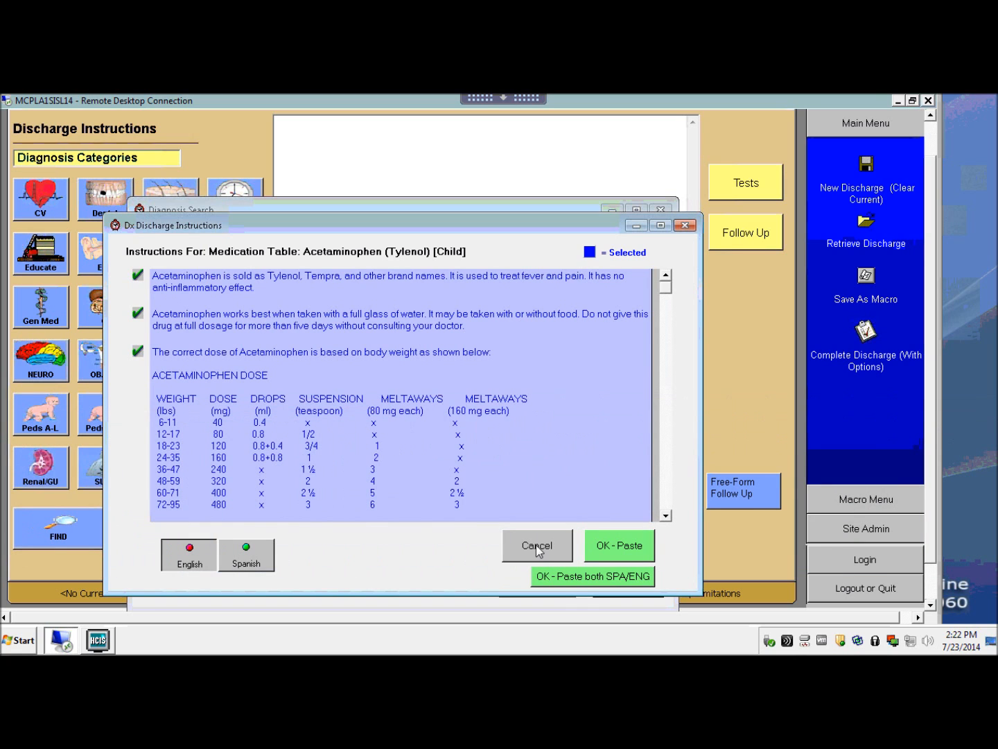
Step: Dismiss the acetaminophen instructions, find the ENT Otitis Media diagnosis by searching OTITIS, and paste its instructions in both Spanish and English
left_click(537, 547)
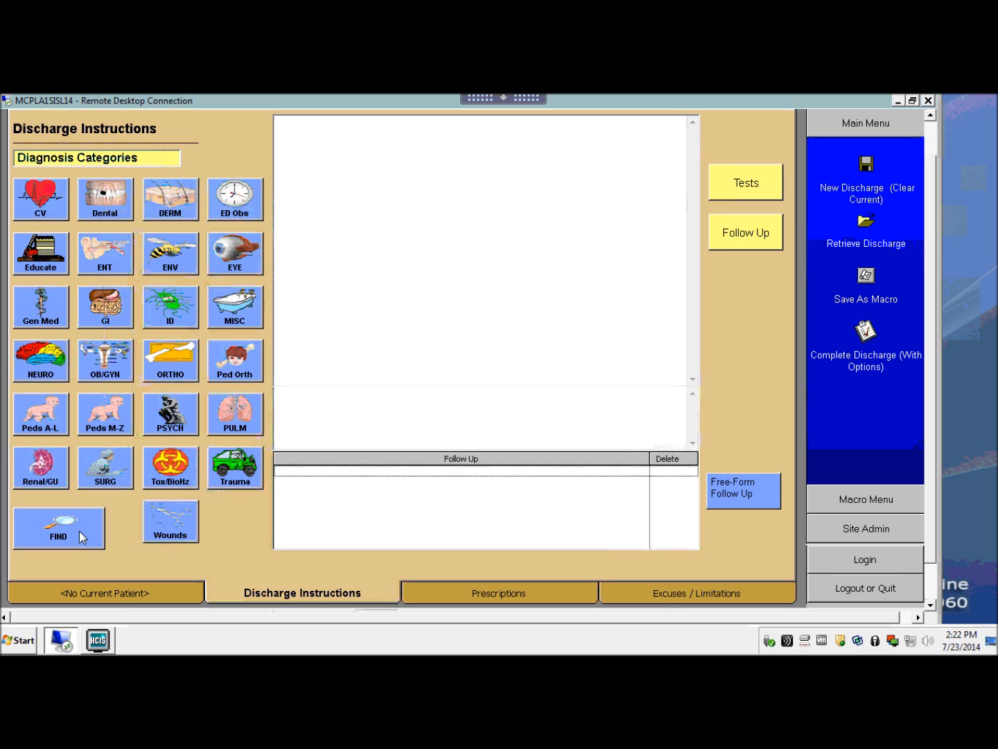
left_click(79, 531)
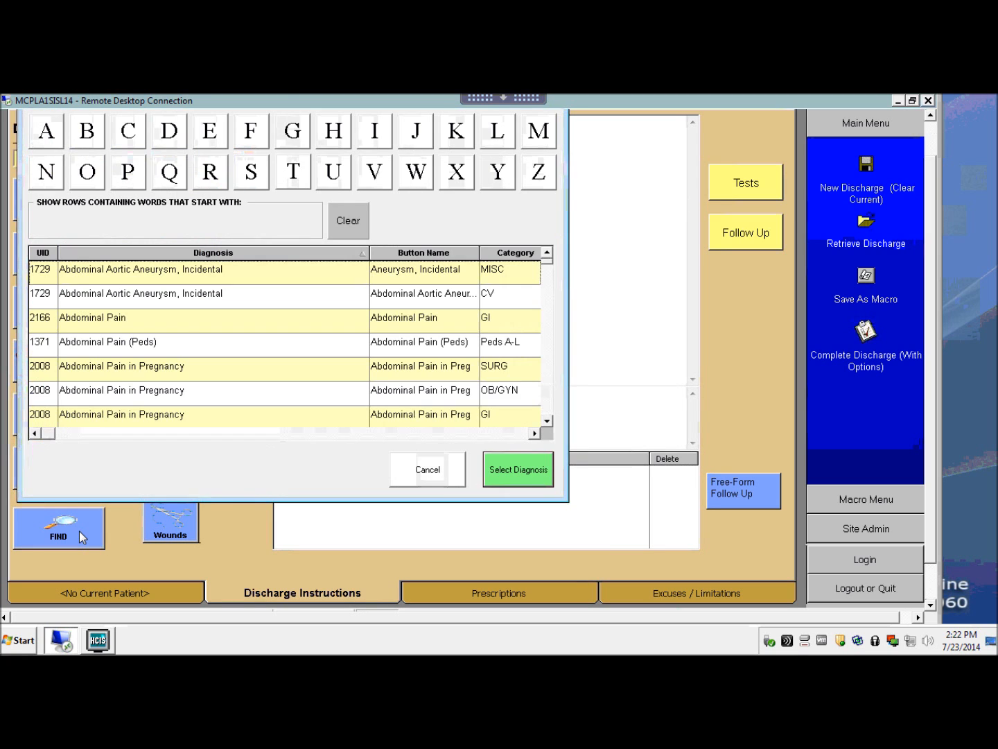
type("OTITIS")
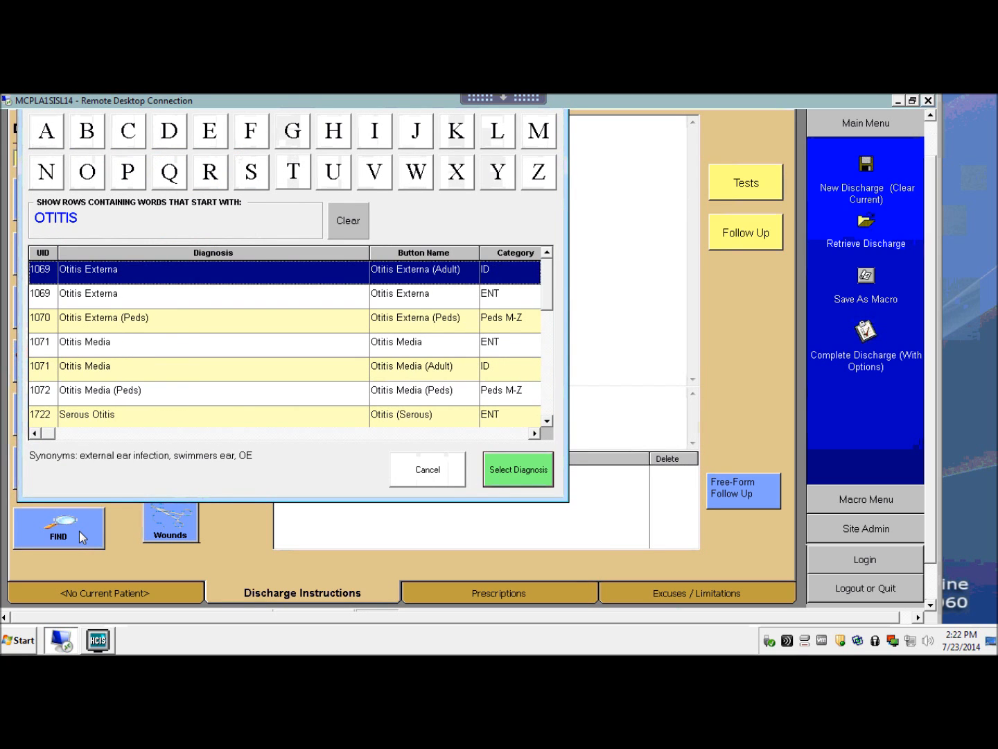
left_click(141, 350)
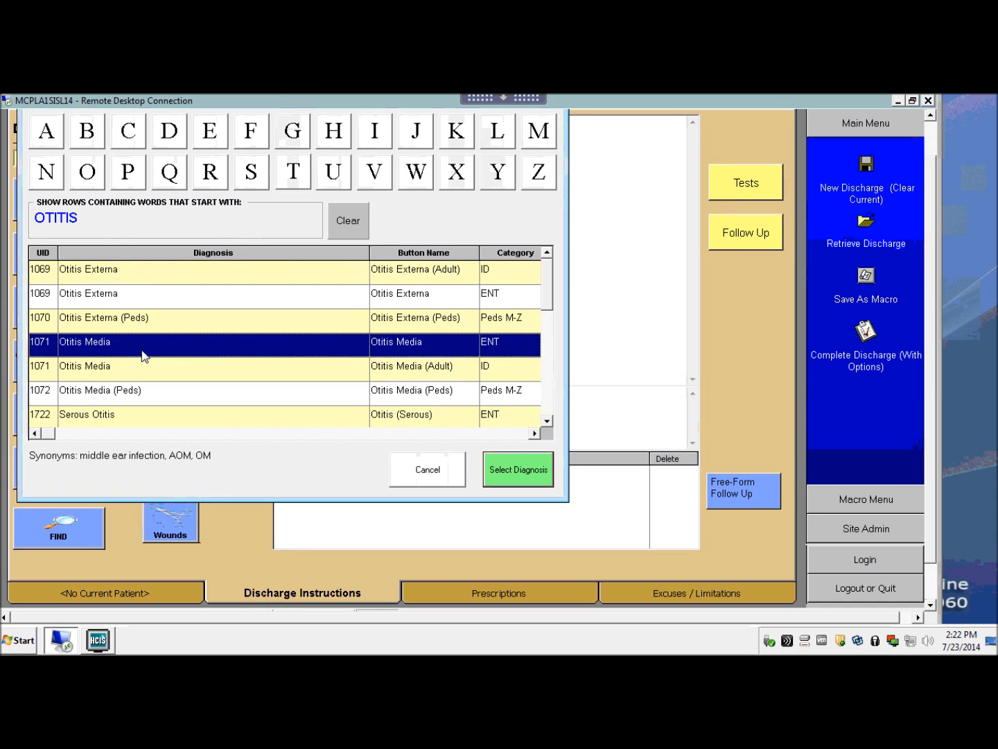
left_click(499, 473)
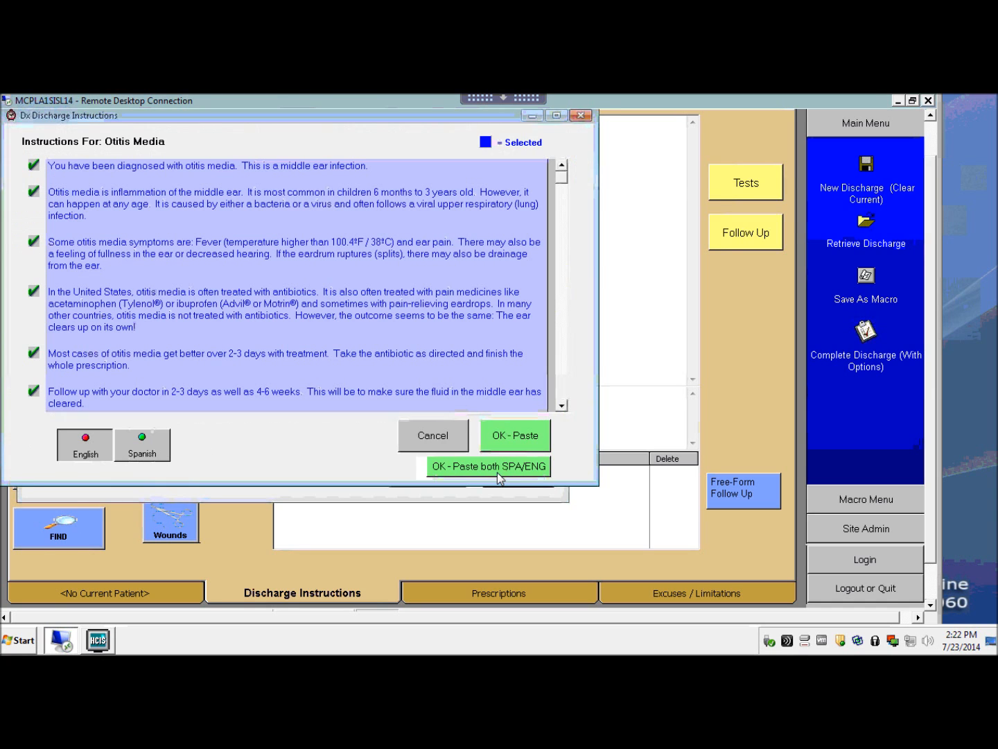
left_click(143, 444)
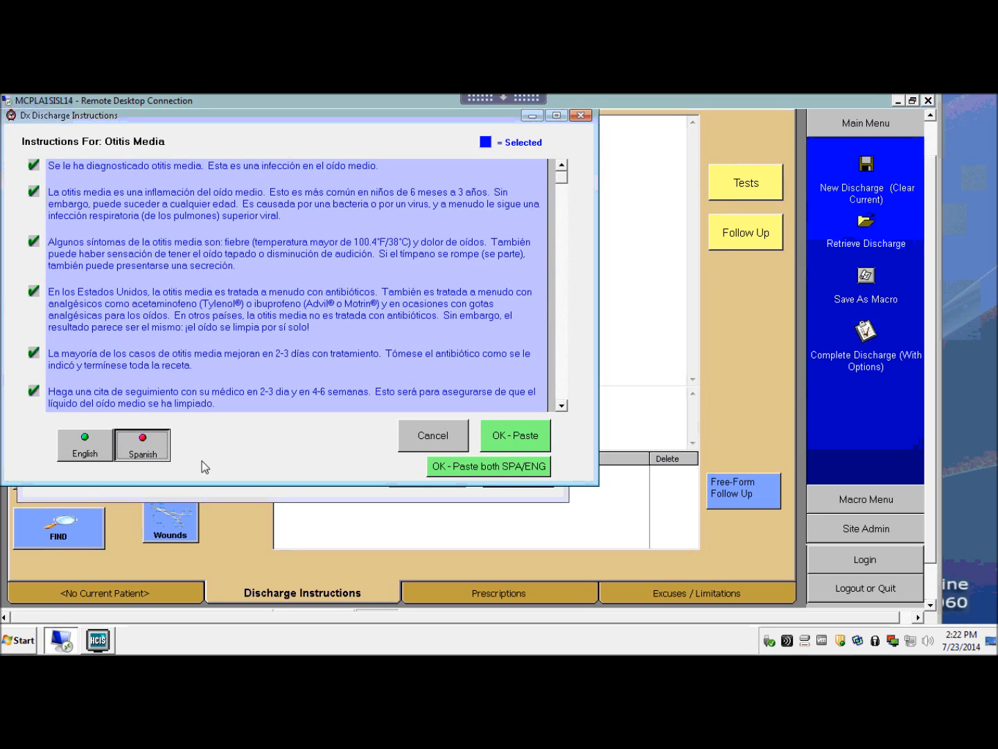
left_click(527, 466)
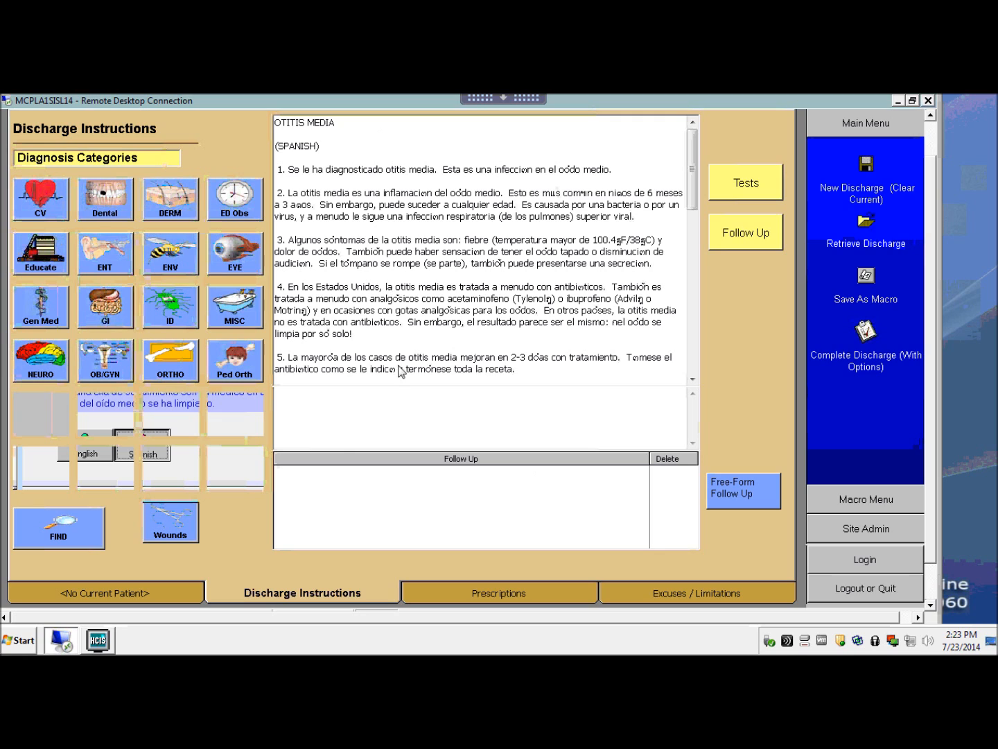
left_click(695, 339)
left_click(694, 338)
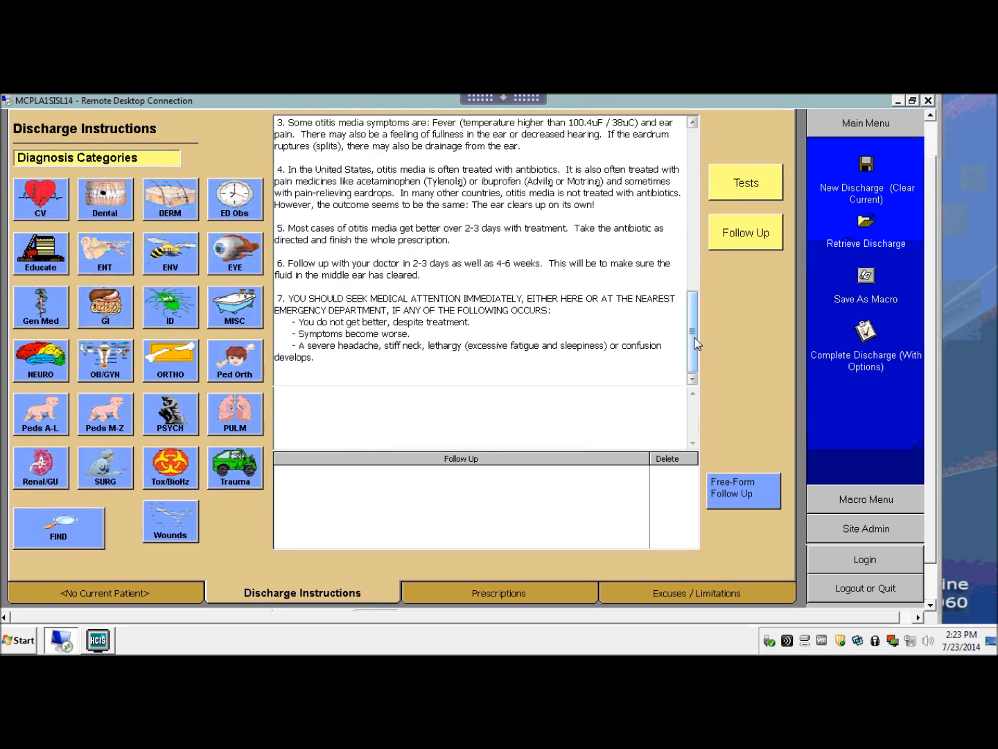
Step: Add Amoxicillin 875mg from the medications suggested for the last diagnosis to the prescription pad
left_click(483, 596)
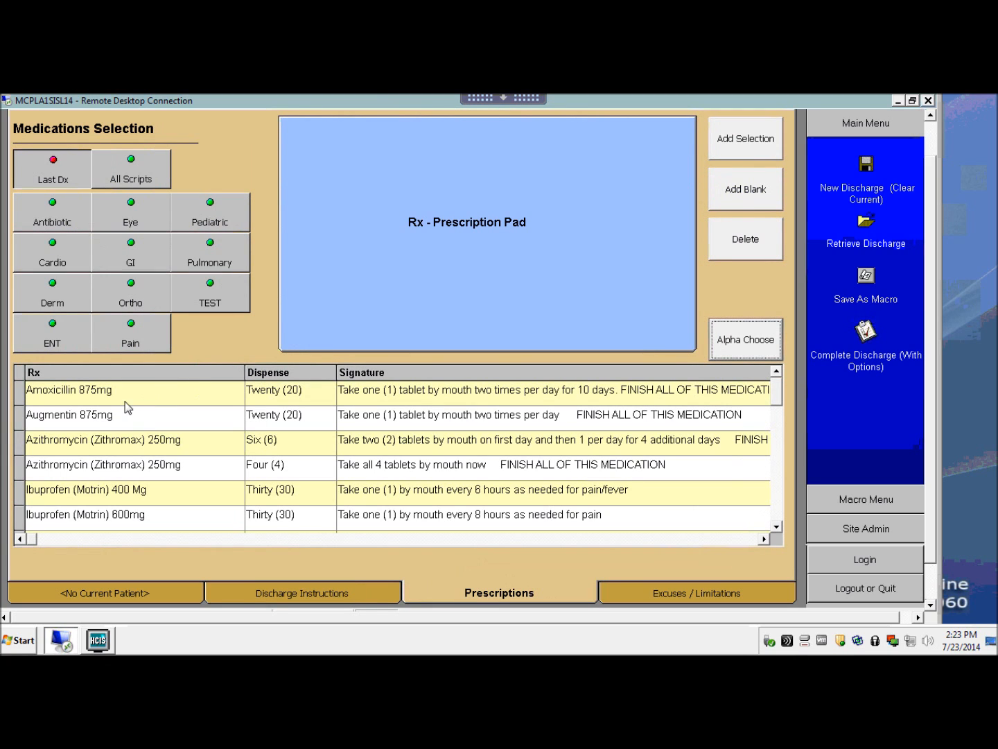
left_click(112, 391)
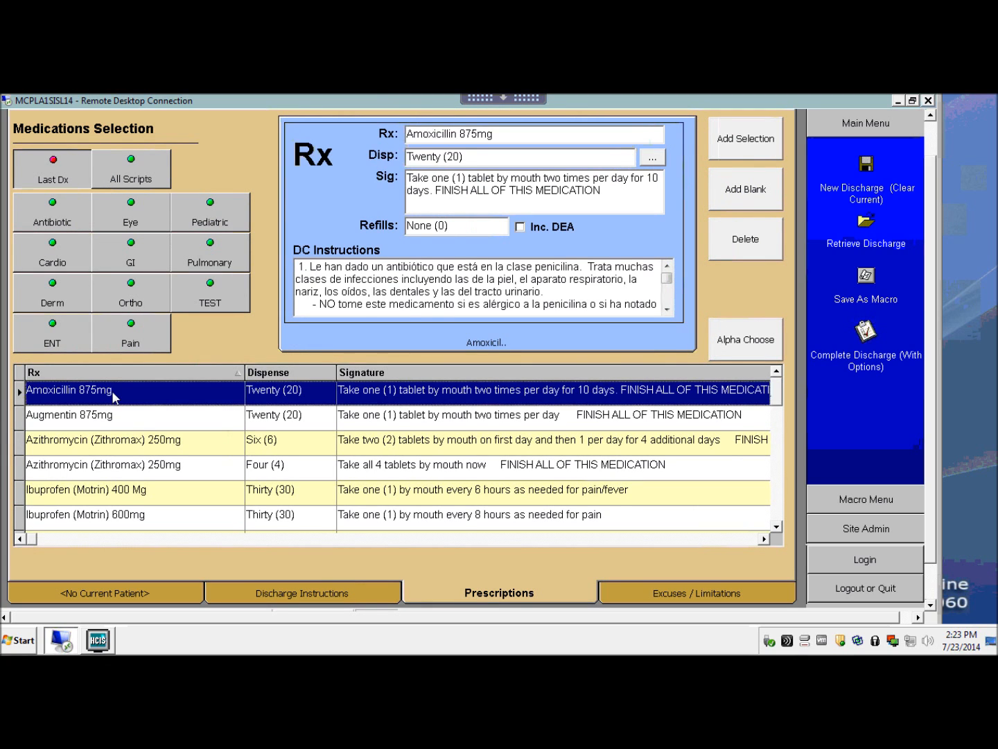